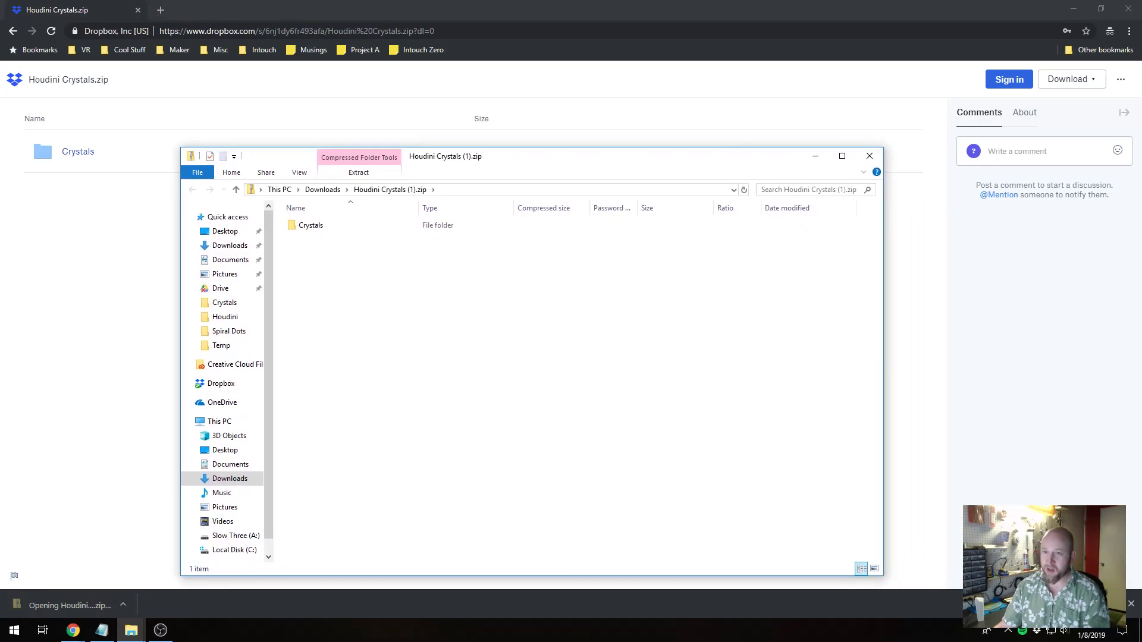
# Step: Copy the Crystals folder out of the Houdini Crystals (1).zip archive onto the desktop
pyautogui.click(1127, 10)
pyautogui.click(1127, 10)
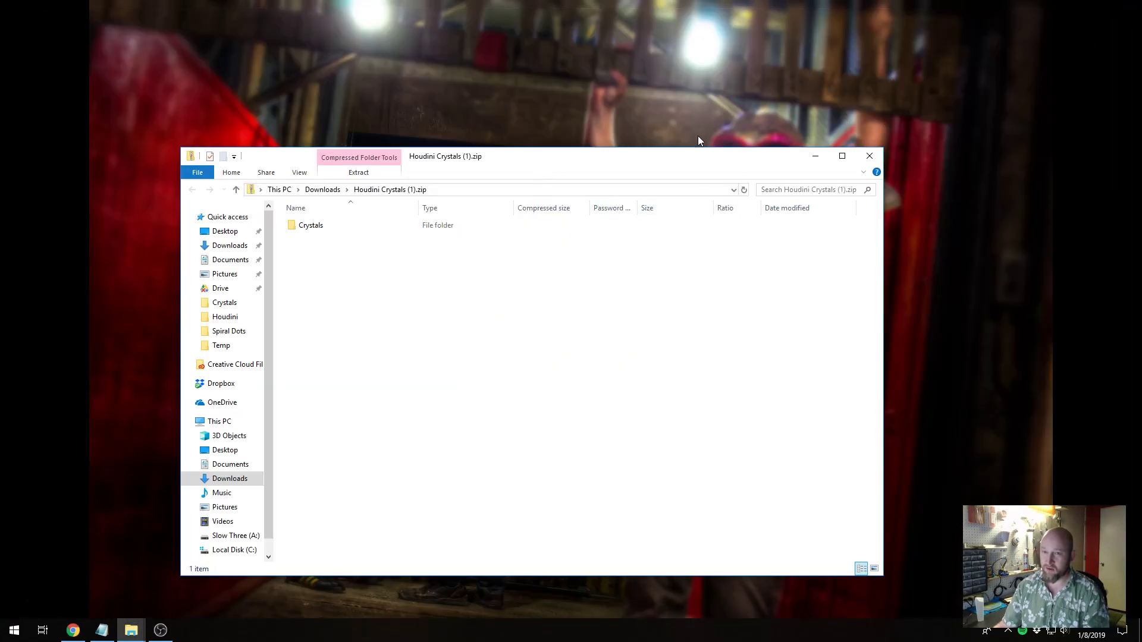
pyautogui.moveTo(612, 175); pyautogui.dragTo(827, 174)
pyautogui.click(529, 233)
pyautogui.moveTo(529, 233); pyautogui.dragTo(163, 130)
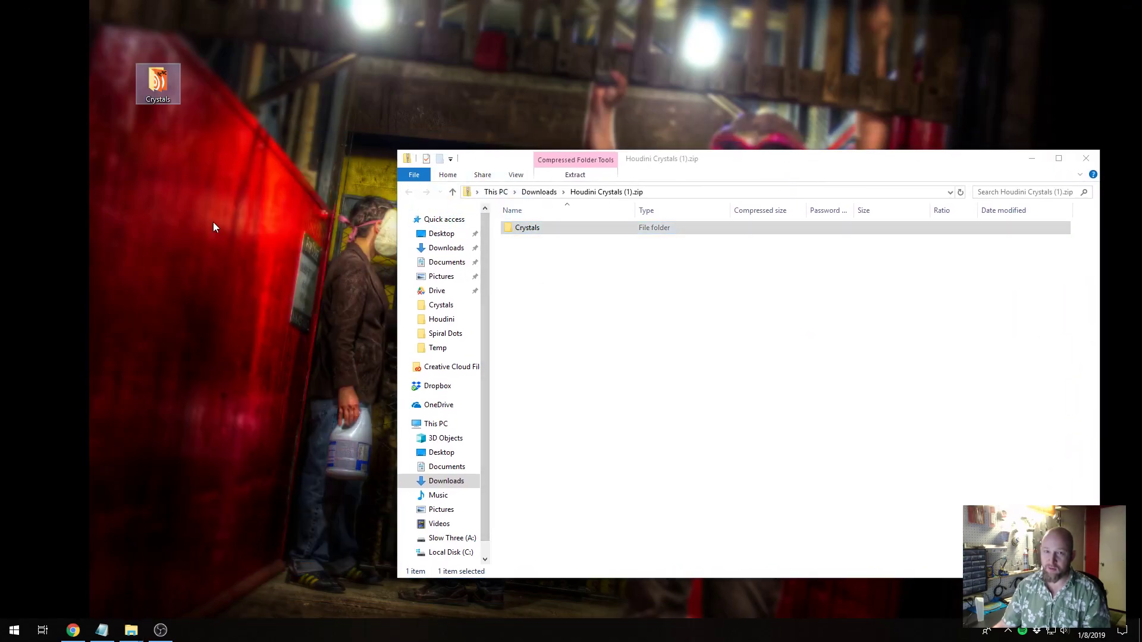
# Step: Open the Crystals folder on the desktop and load the Crystal.hipnc scene in Houdini
pyautogui.doubleClick(157, 84)
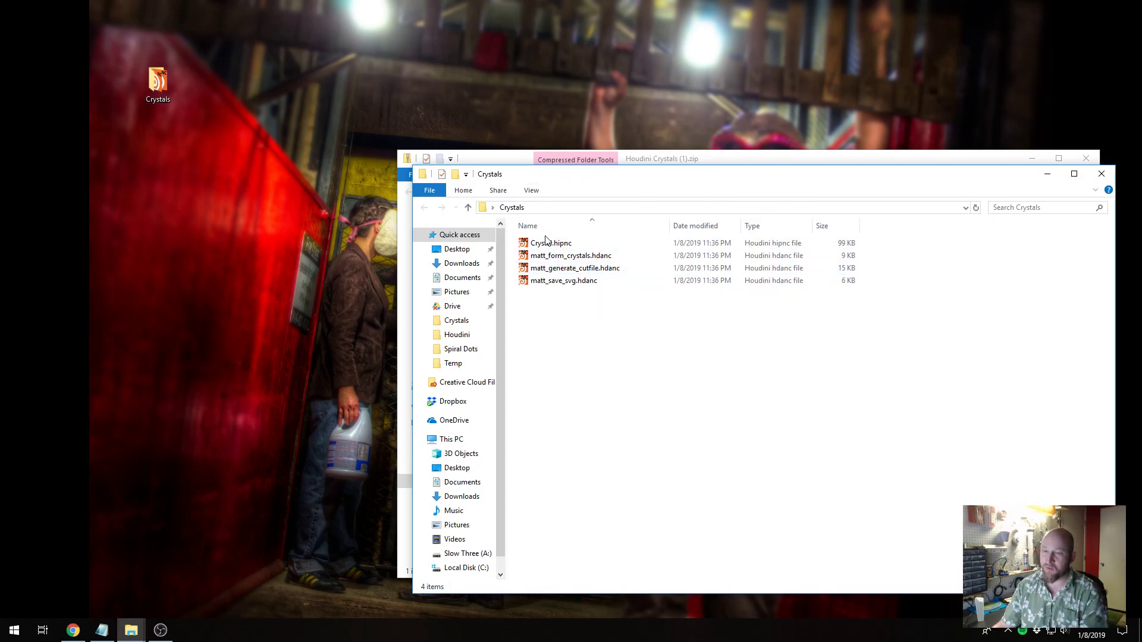
pyautogui.press('Down')
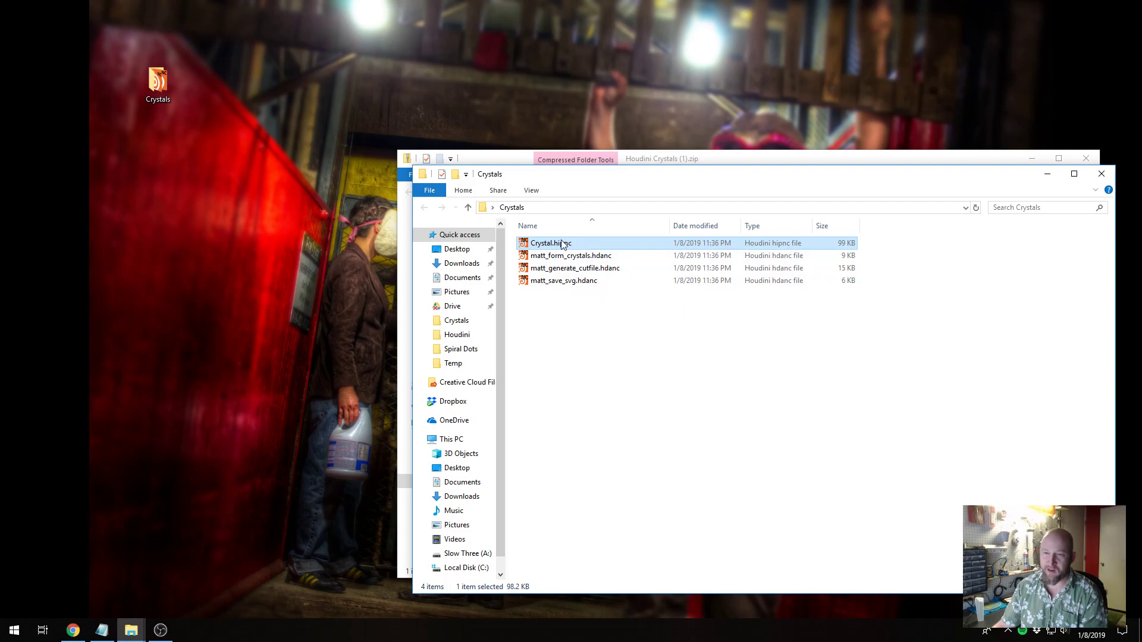
pyautogui.doubleClick(541, 245)
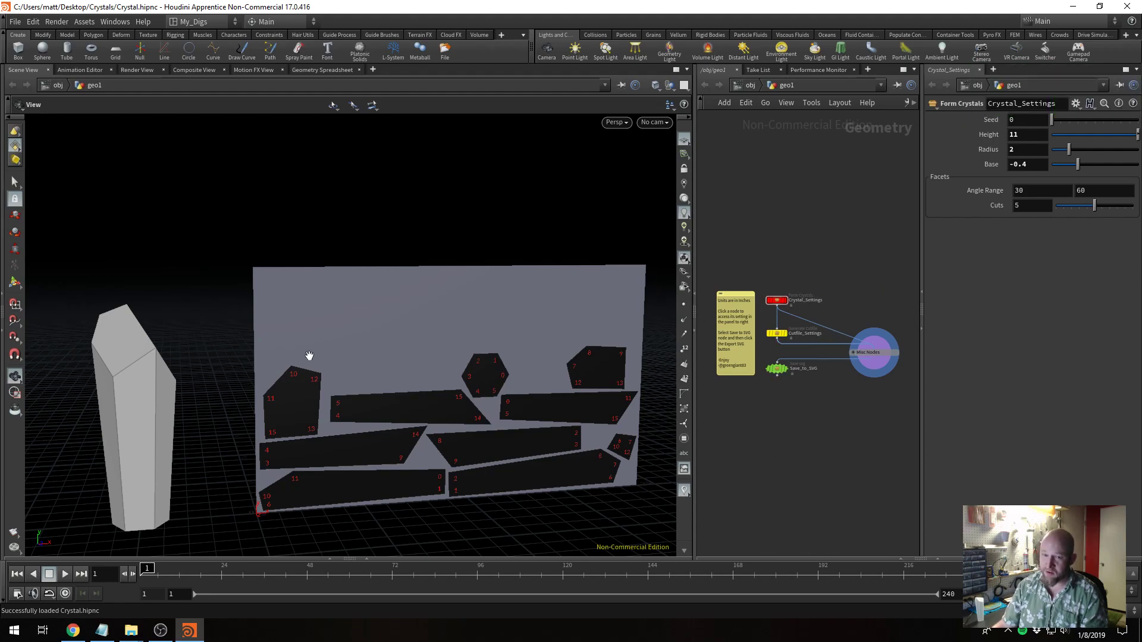
# Step: Examine the 3D crystal and the numbered cut pieces on the plate beside it
pyautogui.moveTo(300, 307); pyautogui.dragTo(342, 303)
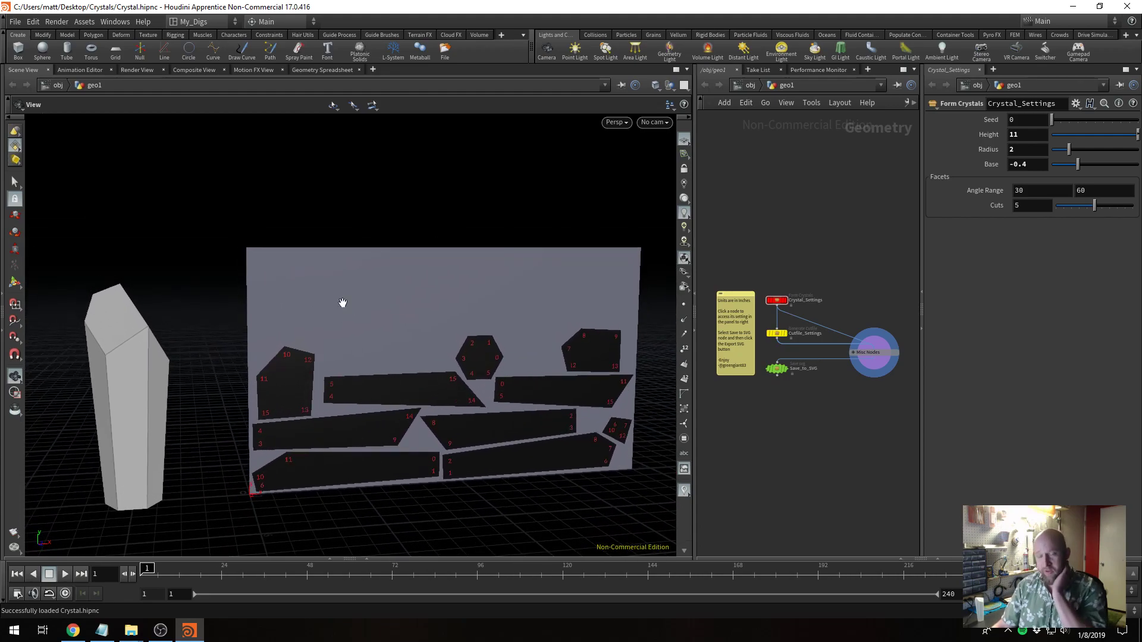
pyautogui.moveTo(219, 337); pyautogui.dragTo(161, 343)
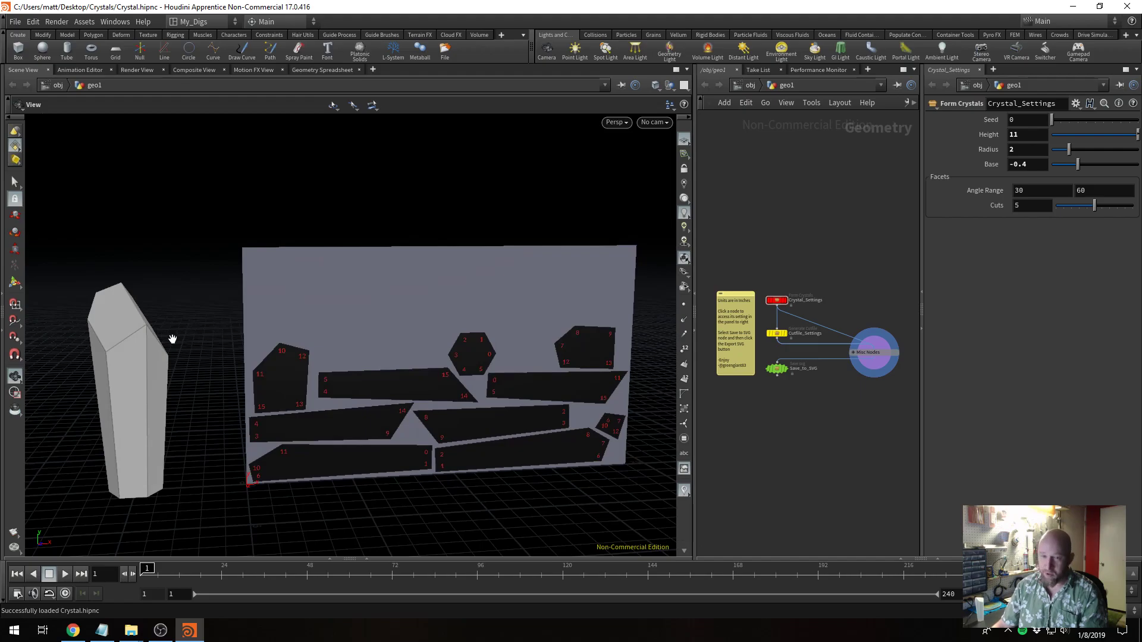
pyautogui.moveTo(311, 333); pyautogui.dragTo(271, 317, button='middle')
# Step: Read the instruction note in the node network and review the parameters of the Cutfile_Settings and Save_to_SVG nodes
pyautogui.scroll(3, 291, 336)
pyautogui.scroll(-2, 291, 336)
pyautogui.scroll(-2, 799, 318)
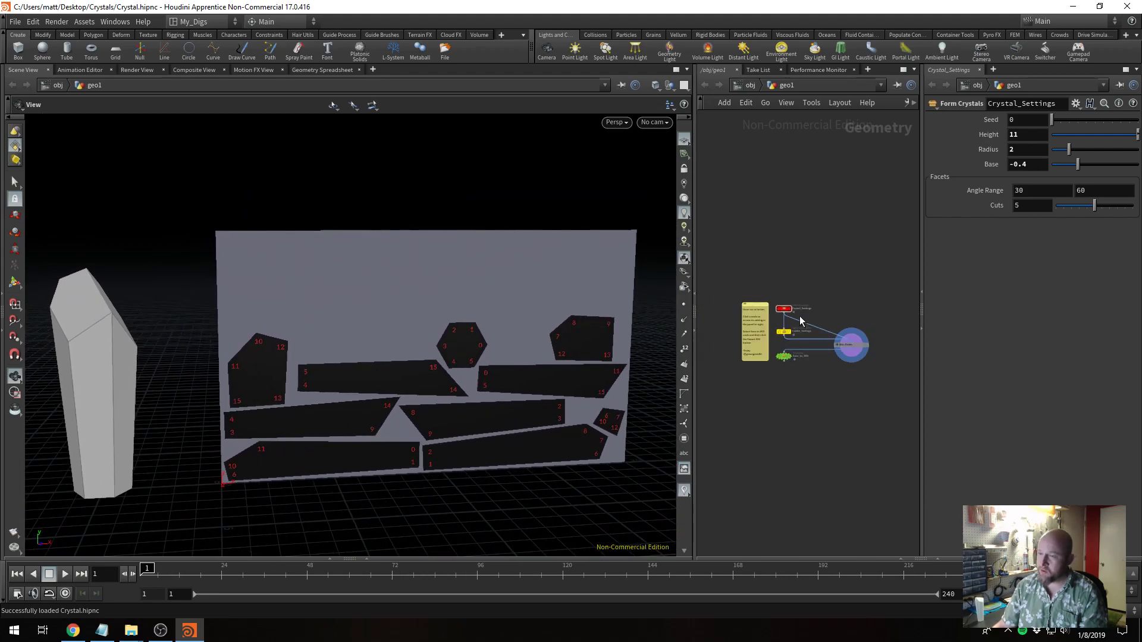
pyautogui.scroll(1, 816, 295)
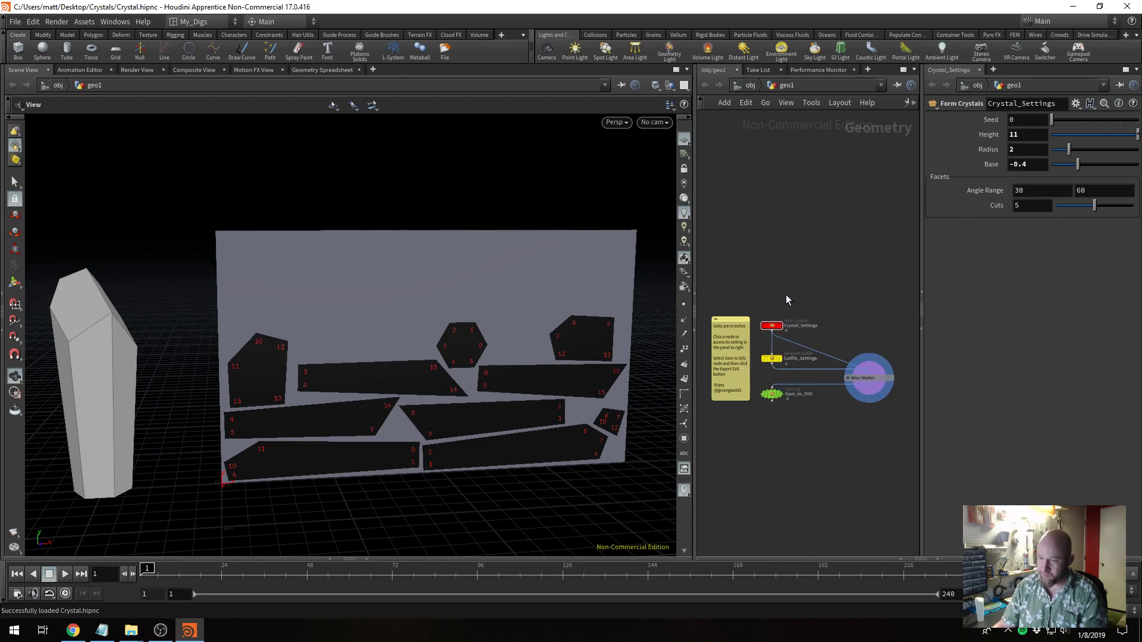
pyautogui.scroll(4, 768, 339)
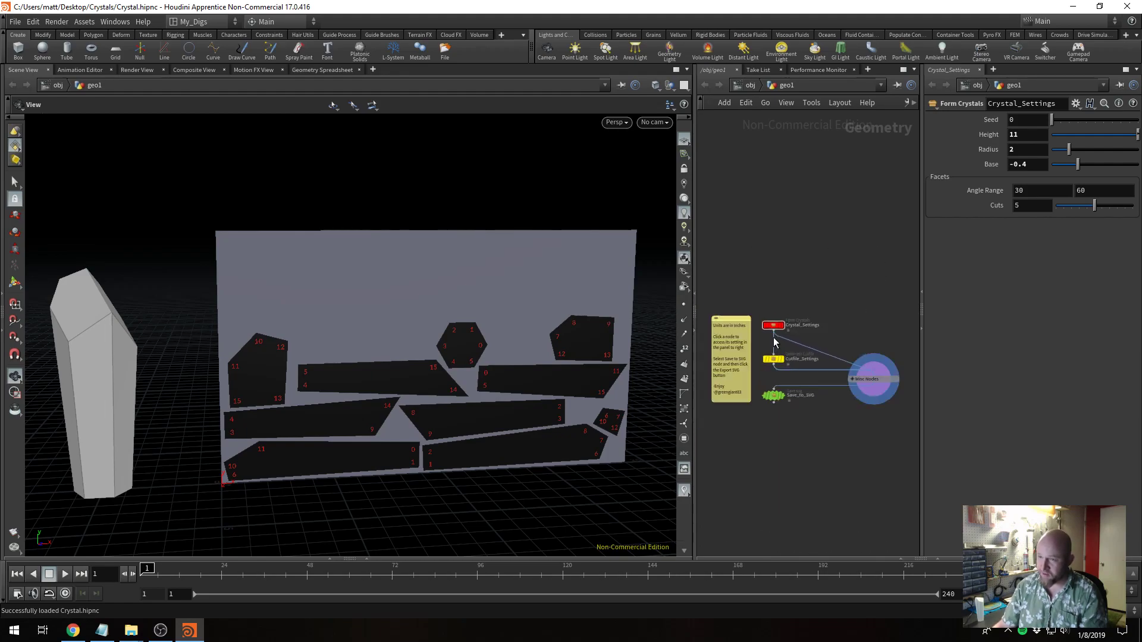
pyautogui.scroll(-3, 775, 337)
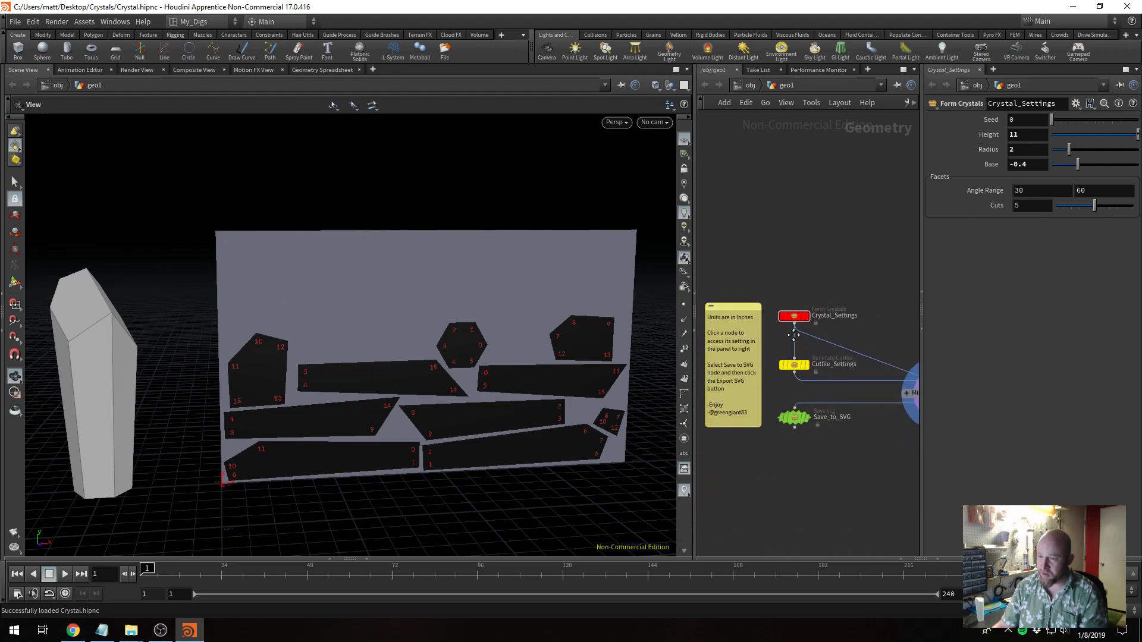
pyautogui.moveTo(799, 297)
pyautogui.mouseDown(button='middle')
pyautogui.moveTo(804, 249)
pyautogui.moveTo(782, 286)
pyautogui.mouseUp(button='middle')
pyautogui.scroll(2, 796, 280)
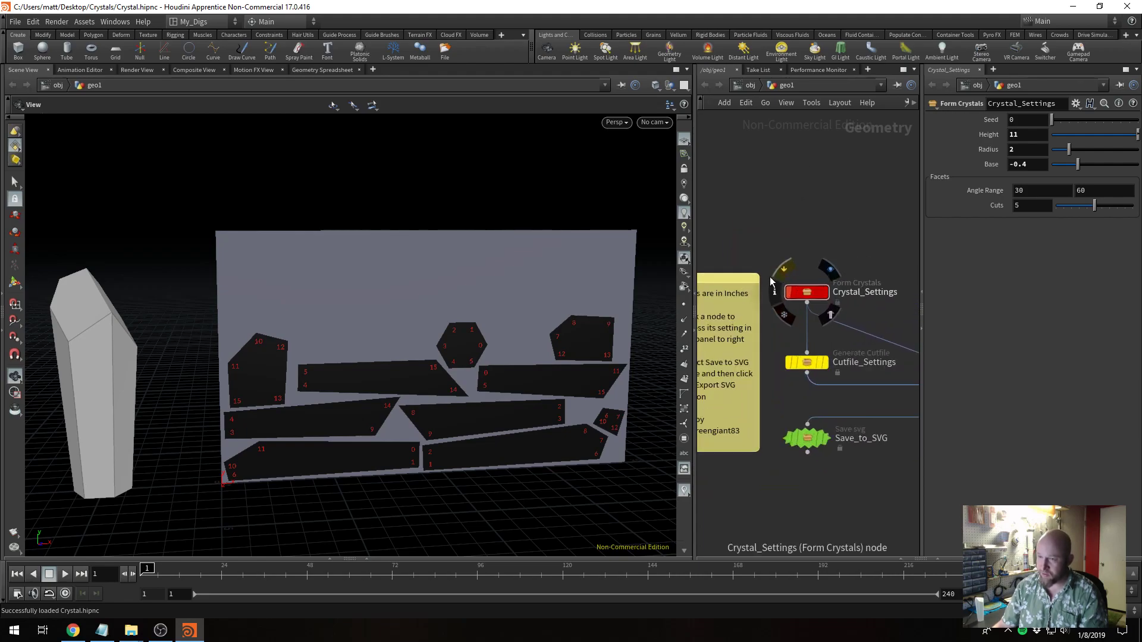
pyautogui.moveTo(810, 191); pyautogui.dragTo(813, 183, button='middle')
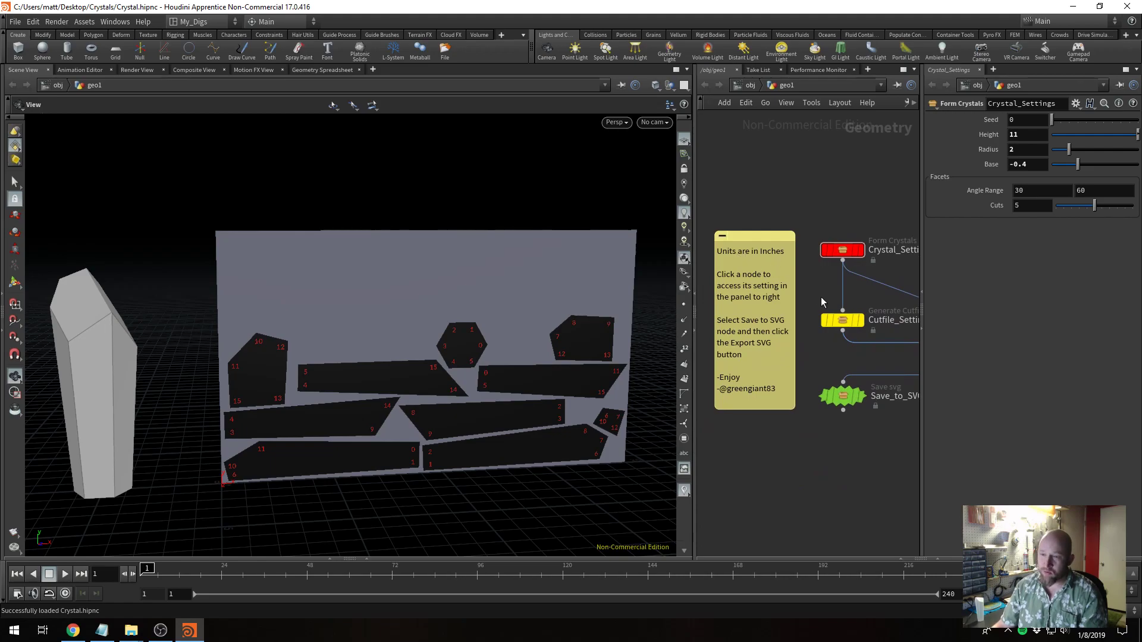
pyautogui.scroll(-2, 845, 221)
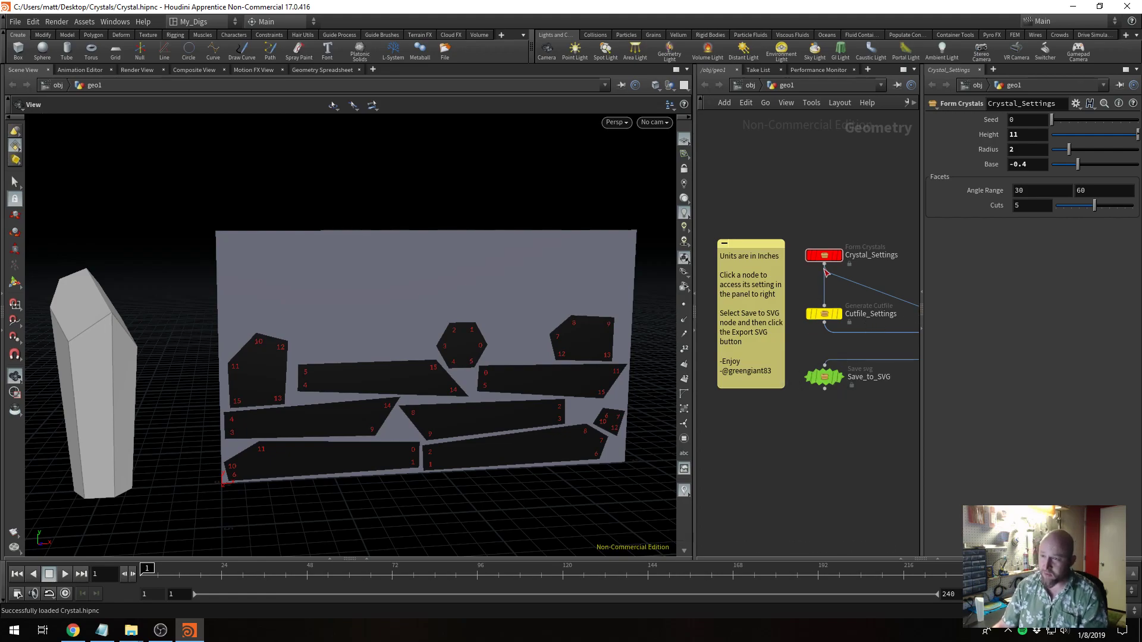
pyautogui.click(824, 313)
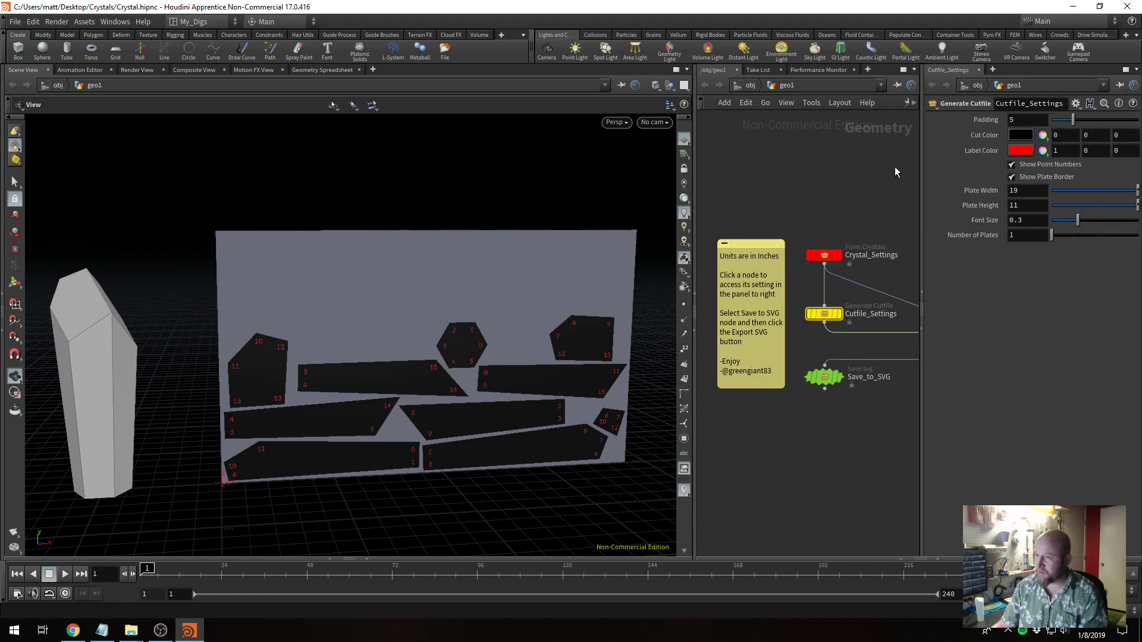
pyautogui.click(824, 377)
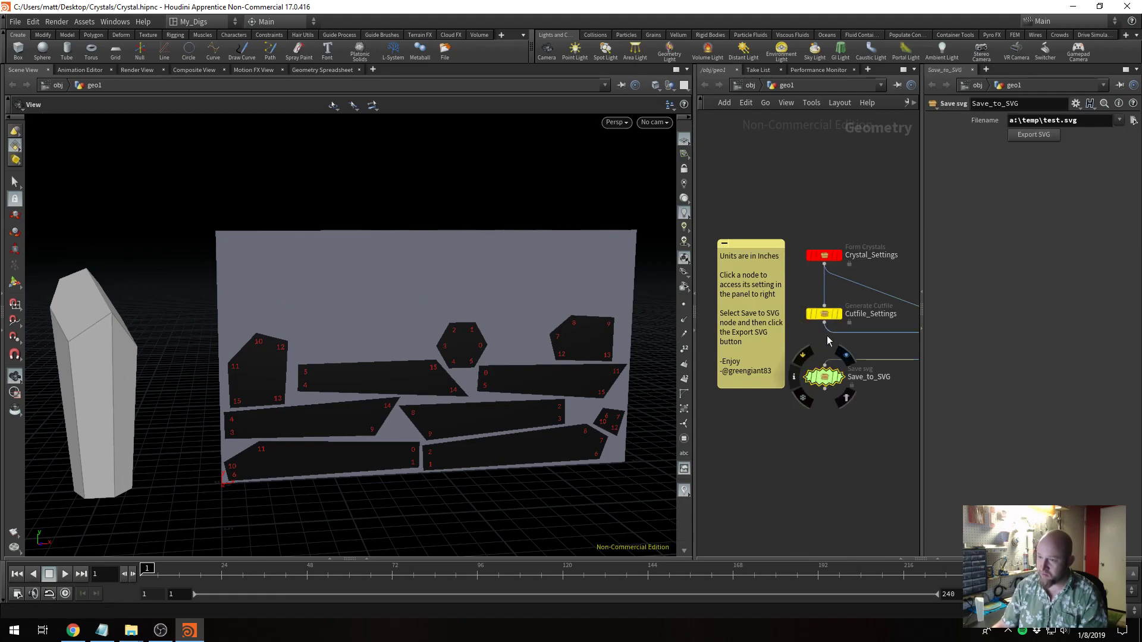
# Step: Vary the crystal's shape on the Crystal_Settings node, trying Seed 455 and settling on Seed 152
pyautogui.click(824, 256)
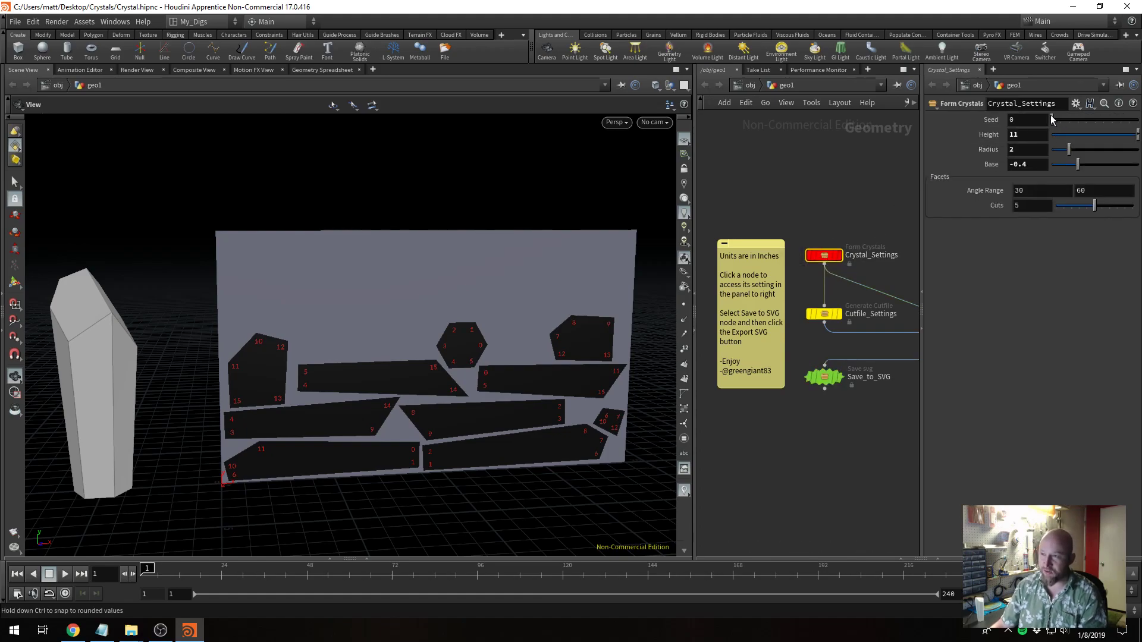
pyautogui.moveTo(1052, 119); pyautogui.dragTo(1091, 117)
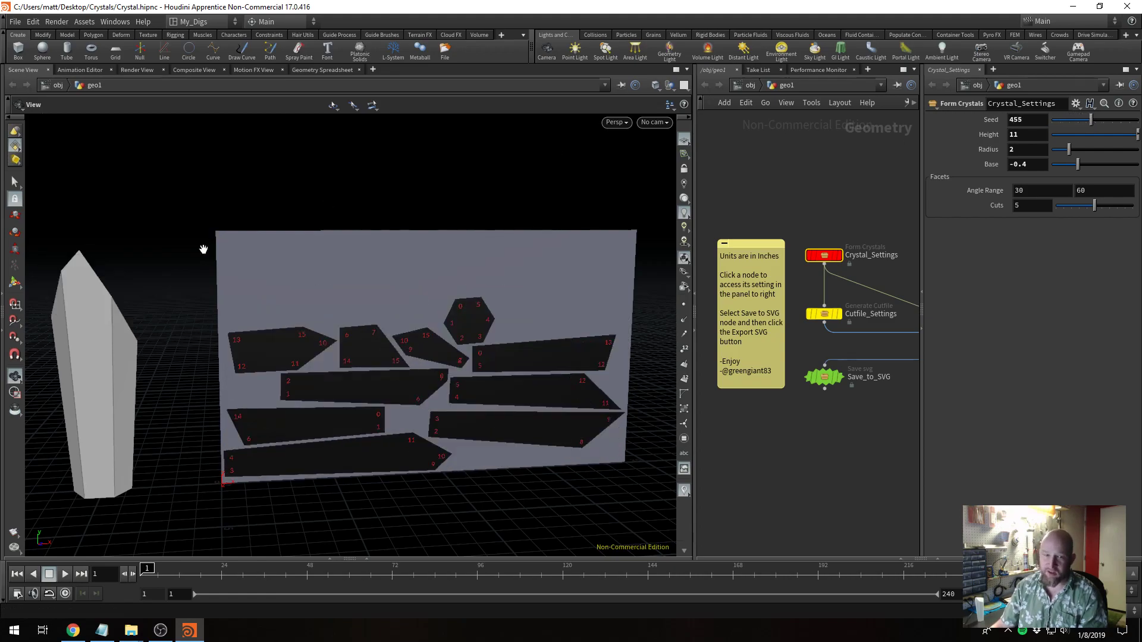
pyautogui.moveTo(93, 376); pyautogui.dragTo(97, 333)
pyautogui.click(1064, 121)
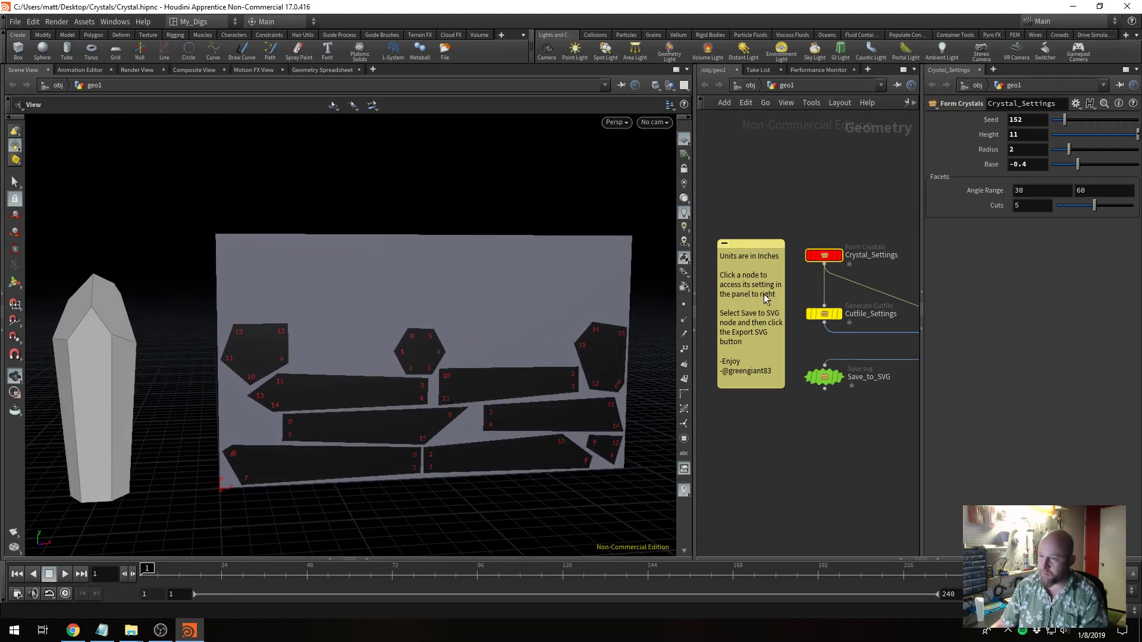
# Step: Review the plate width, plate height and font size of the Cutfile_Settings node
pyautogui.click(823, 316)
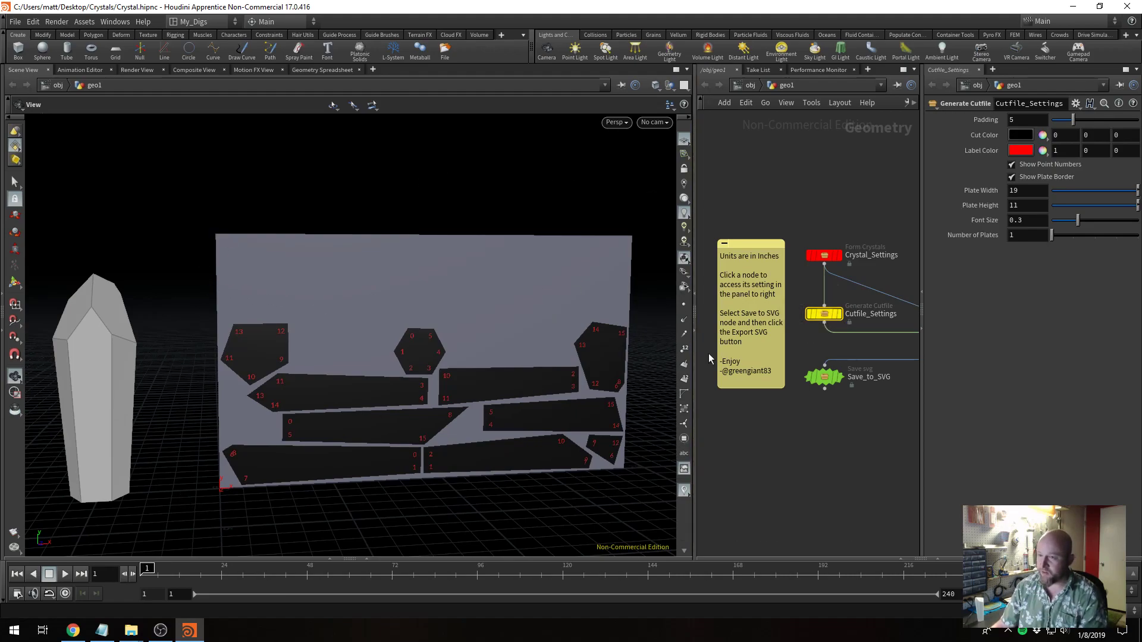
pyautogui.click(1021, 191)
pyautogui.click(1027, 207)
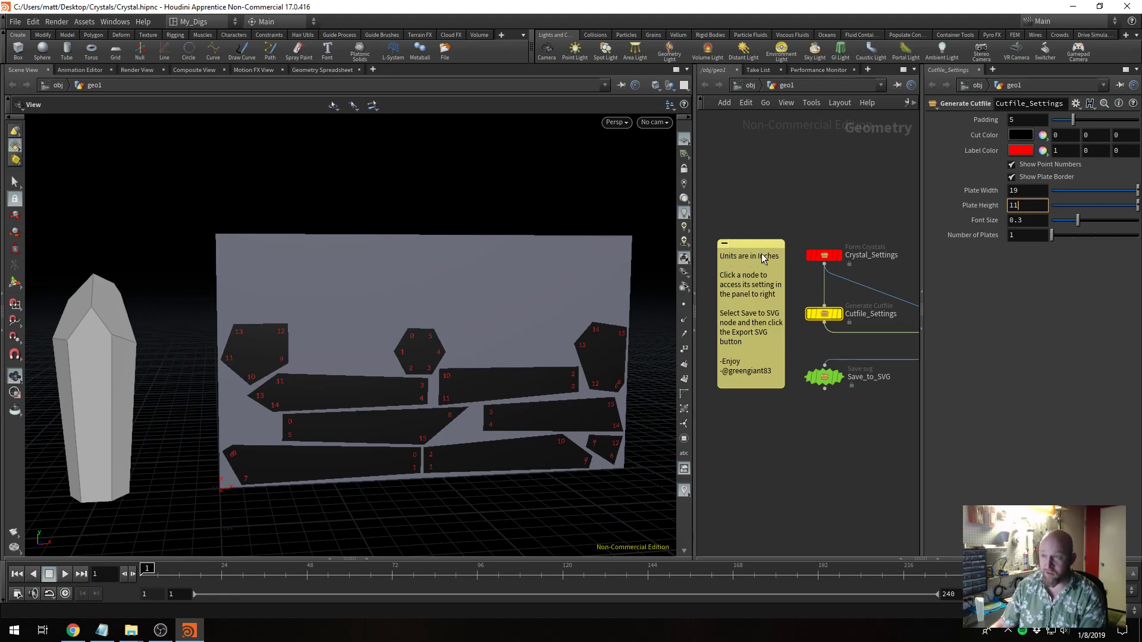
pyautogui.click(1037, 220)
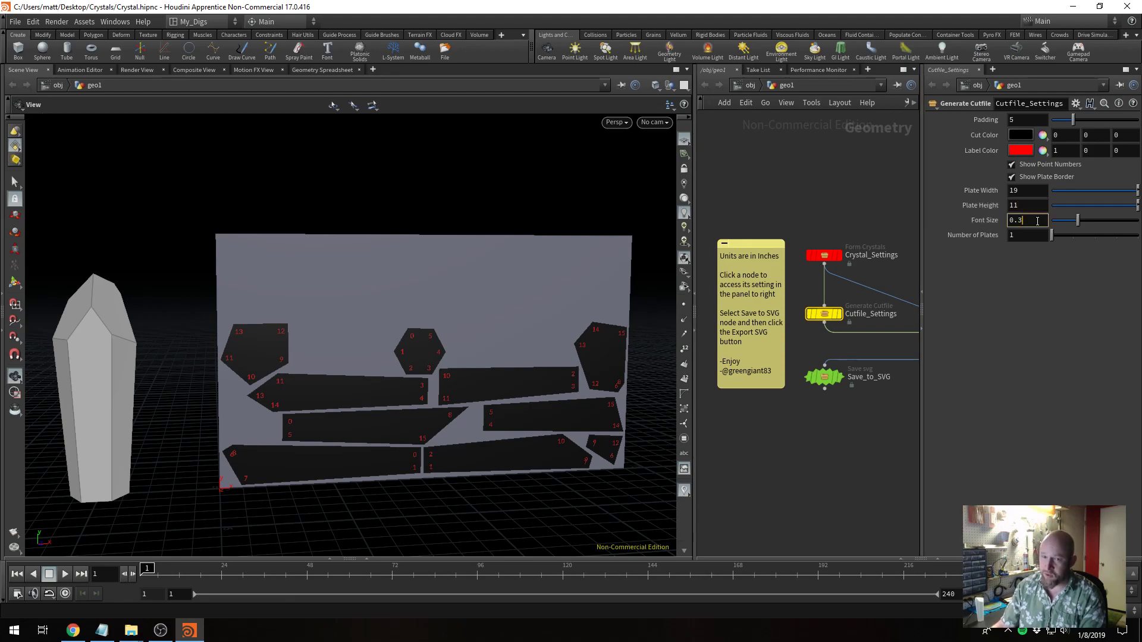
# Step: Set the Save_to_SVG node's output file to My Crystal.svg on the desktop
pyautogui.click(824, 377)
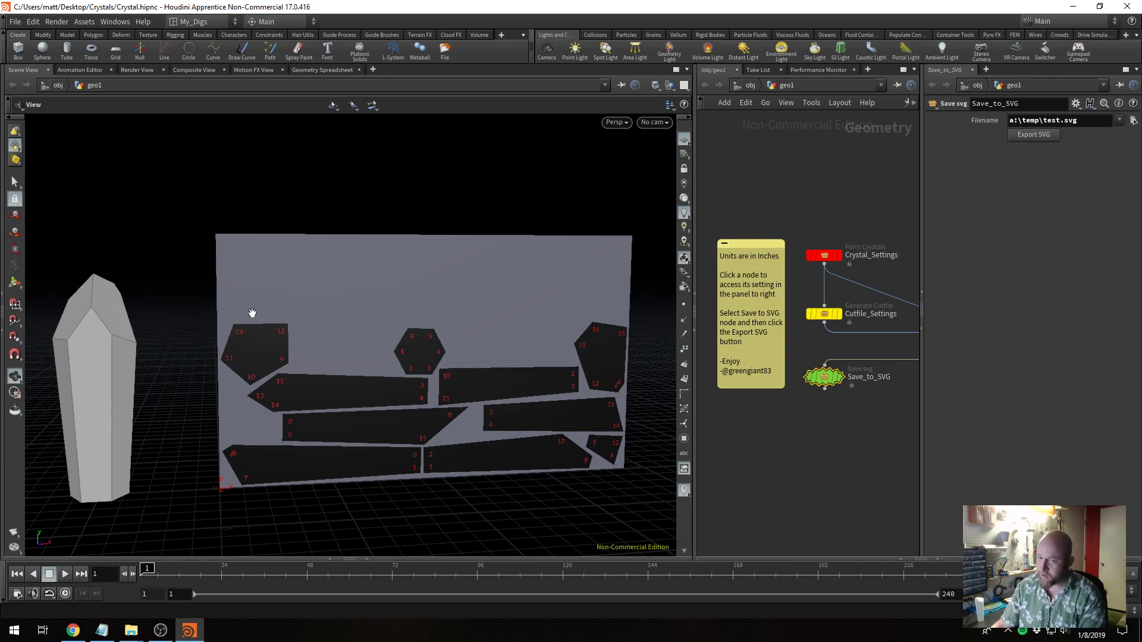
pyautogui.click(1045, 134)
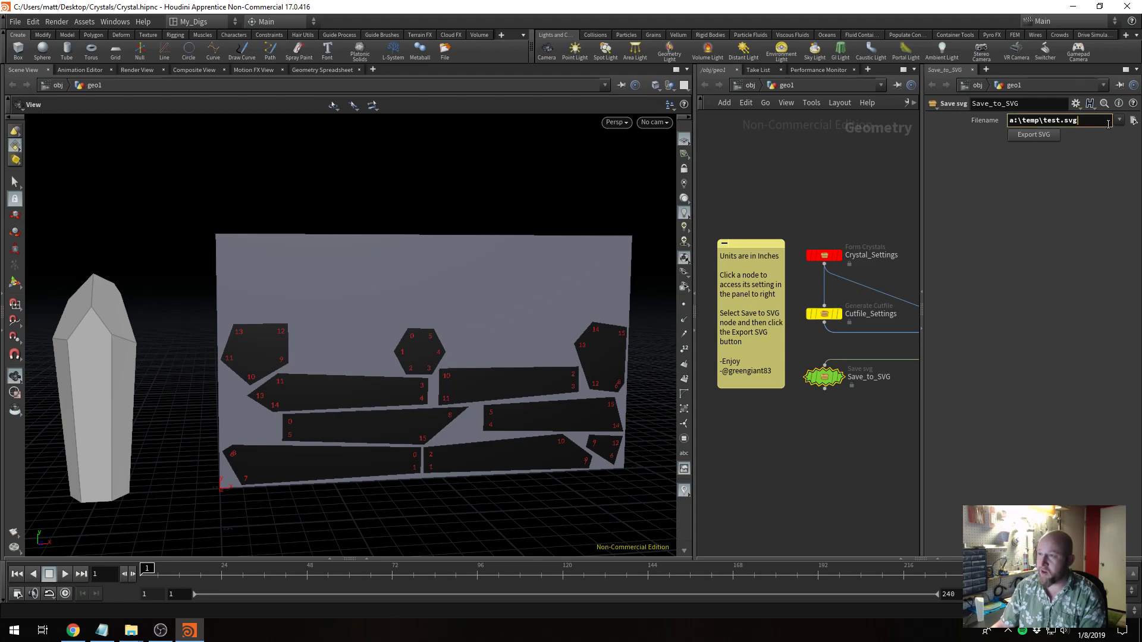
pyautogui.click(1132, 122)
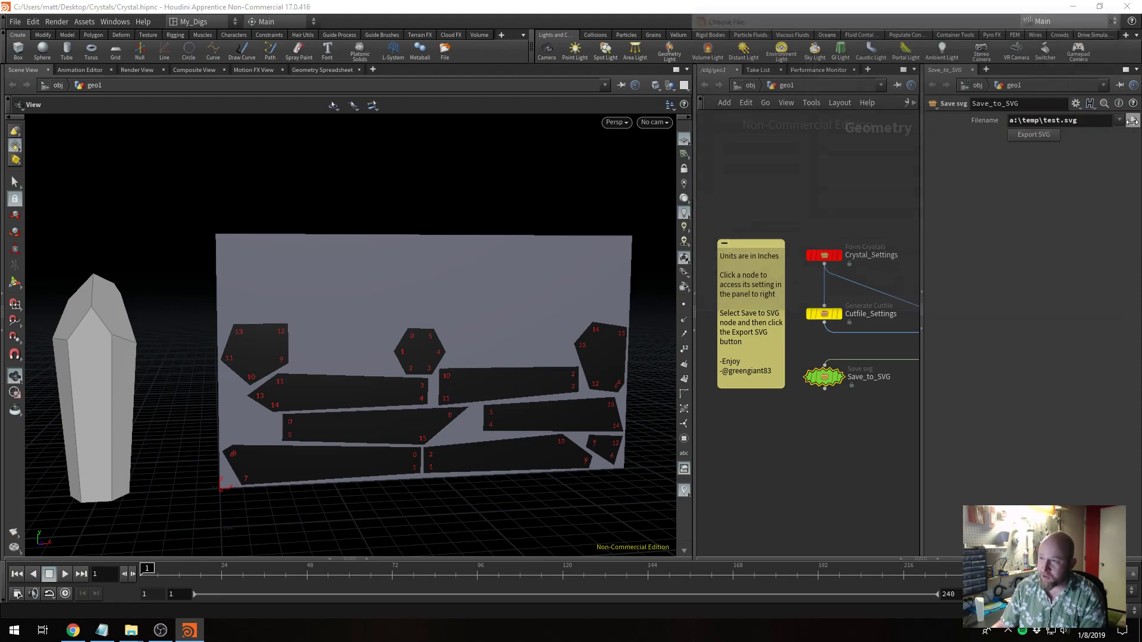
pyautogui.moveTo(966, 26); pyautogui.dragTo(749, 71)
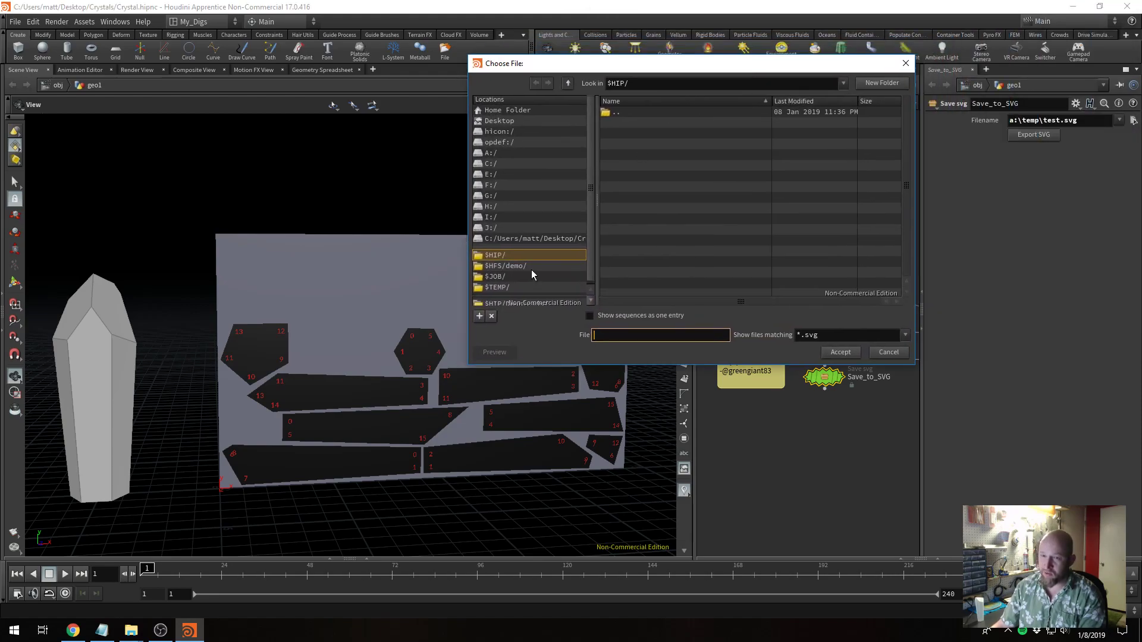
pyautogui.click(498, 121)
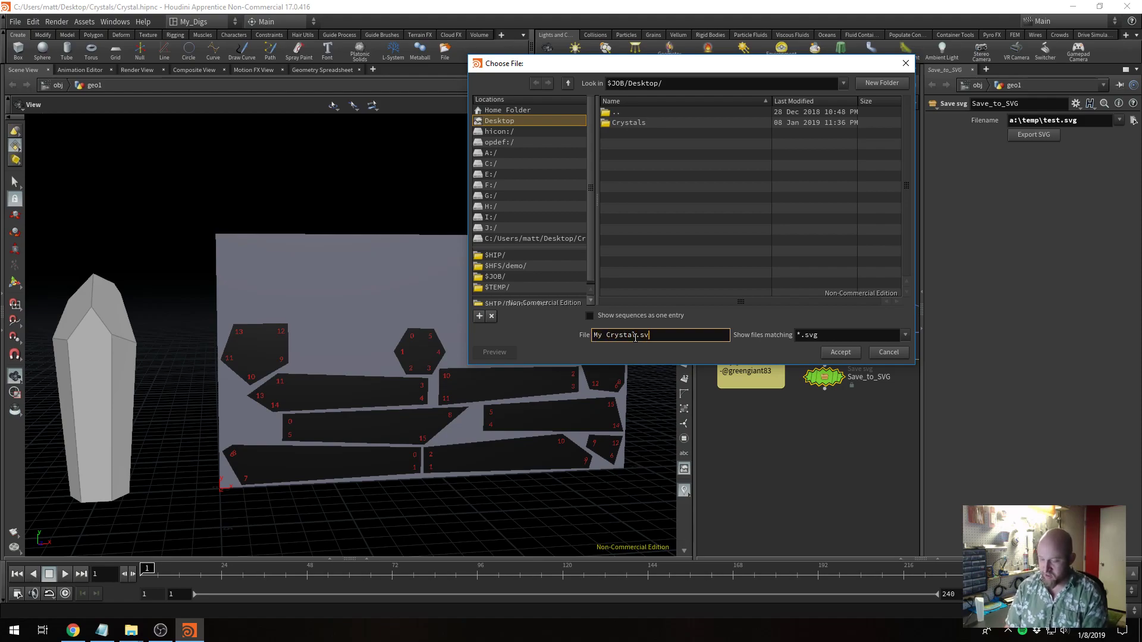
pyautogui.click(827, 355)
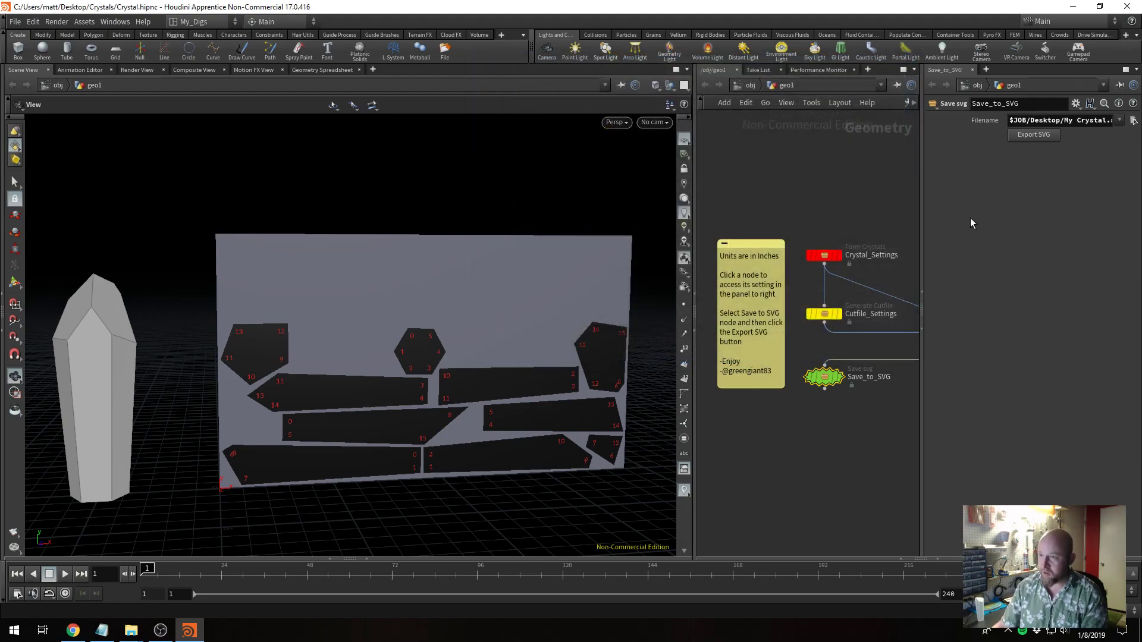
# Step: Export the cut layout as SVG, check the export log and dismiss the Houdini Console
pyautogui.click(1032, 136)
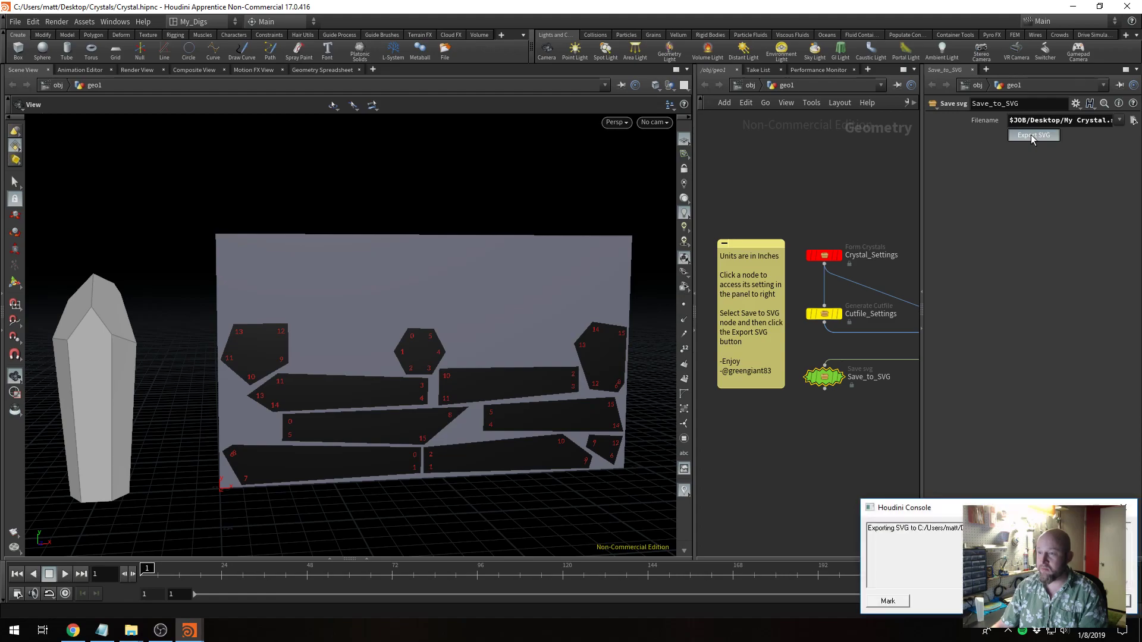
pyautogui.moveTo(956, 508); pyautogui.dragTo(559, 241)
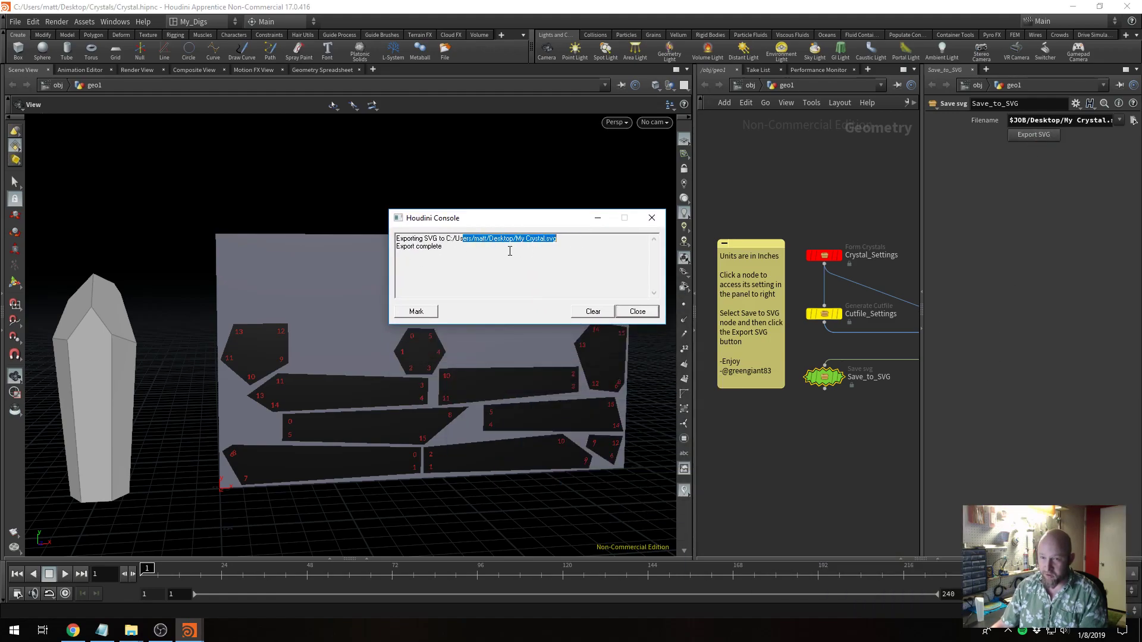
pyautogui.click(509, 247)
pyautogui.click(645, 311)
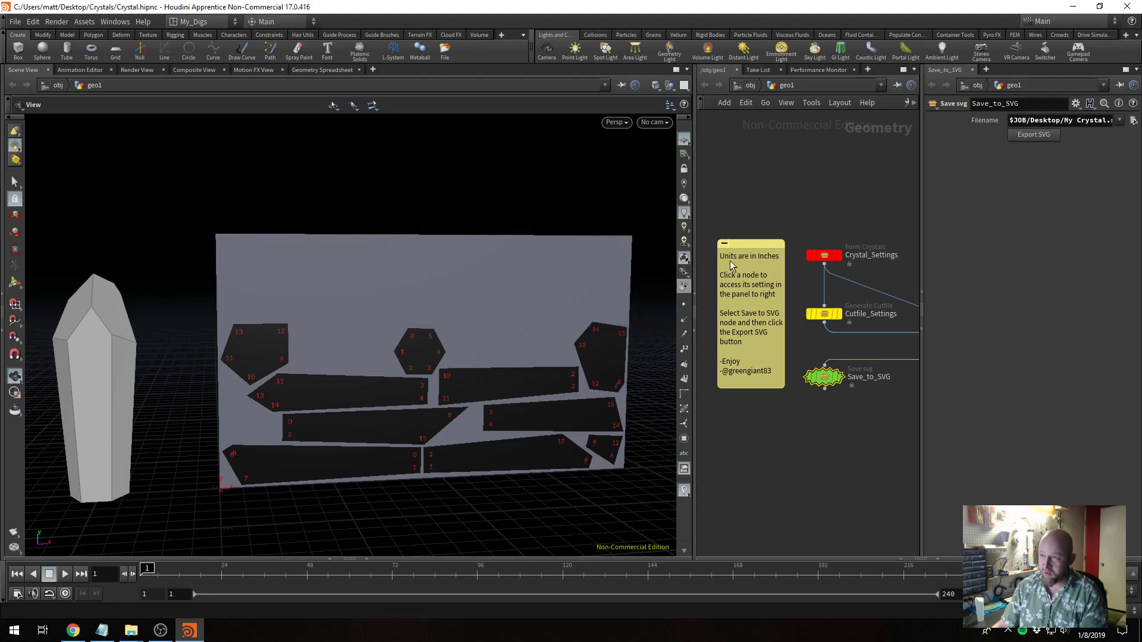
# Step: Clear the open windows off the desktop and open My Crystal.svg in a maximized Inkscape window
pyautogui.click(1072, 7)
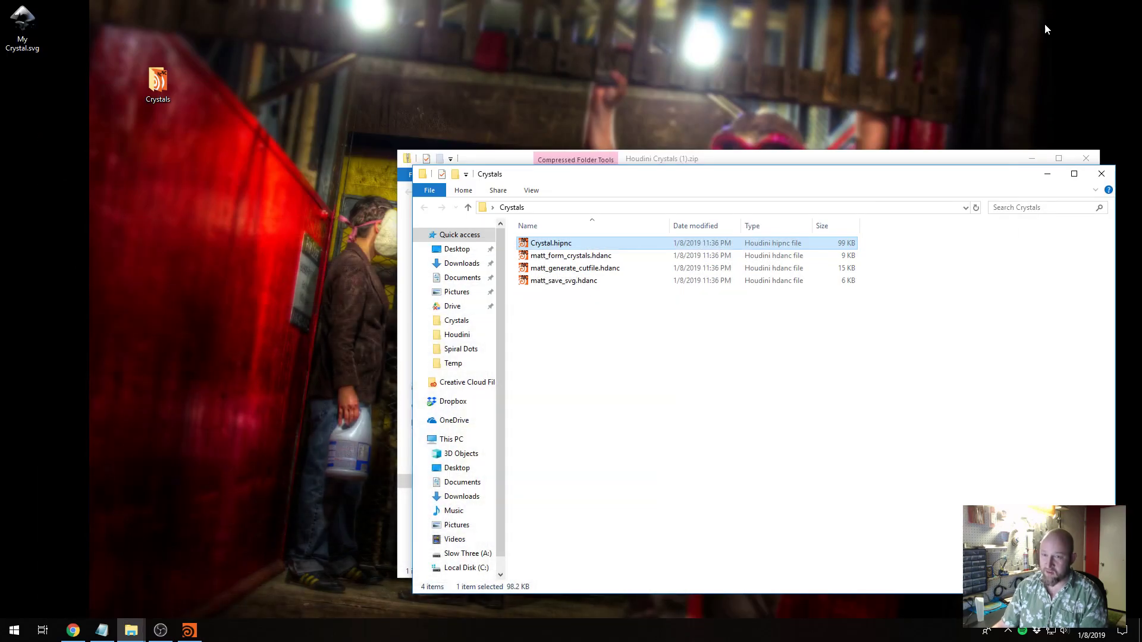
pyautogui.click(1099, 166)
pyautogui.click(1092, 167)
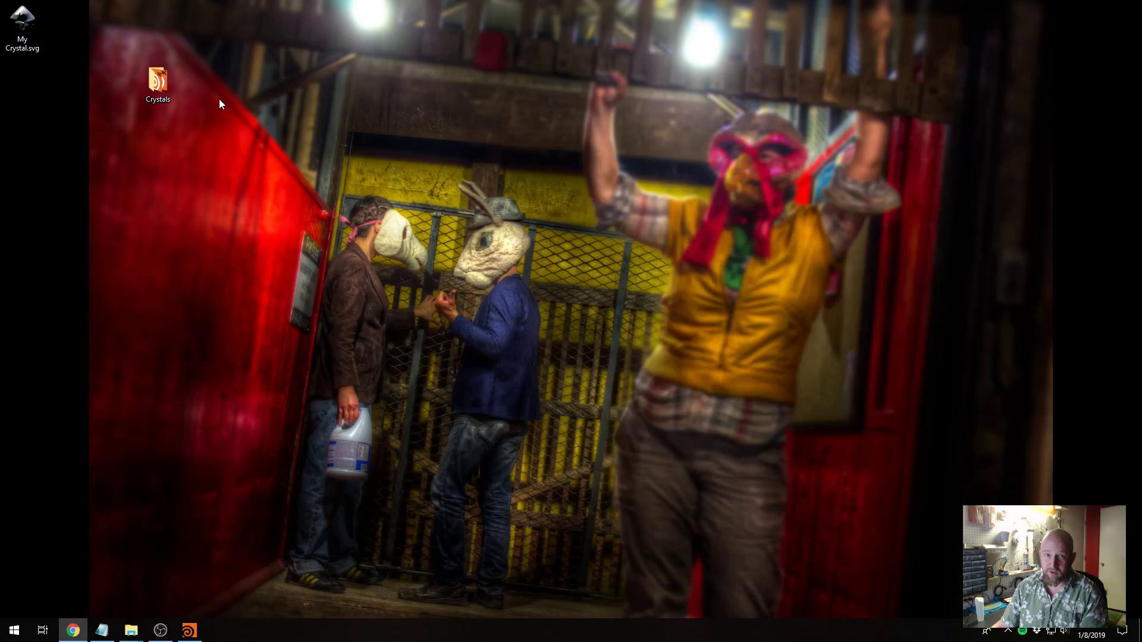
pyautogui.click(17, 23)
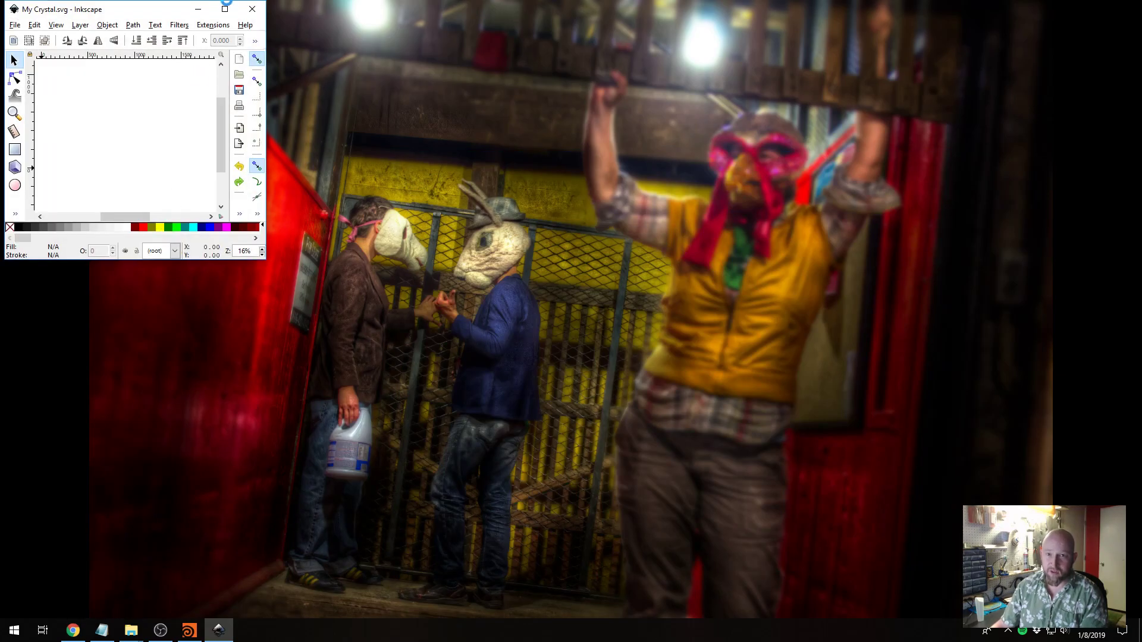
pyautogui.click(389, 9)
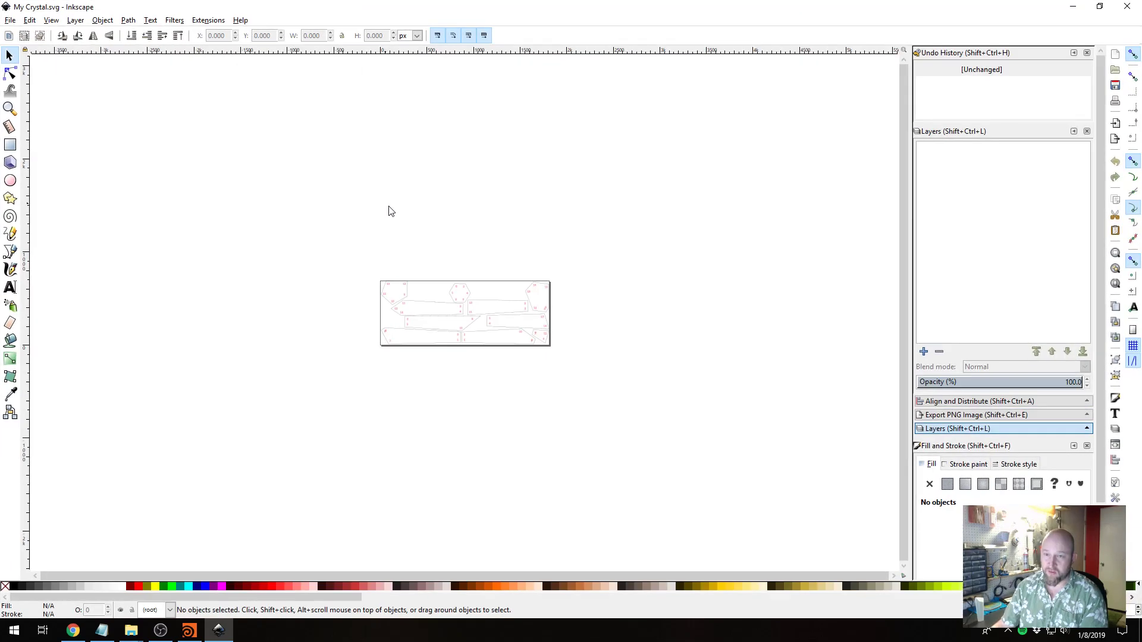
# Step: Examine the exported cut pieces in My Crystal.svg, close Inkscape and switch back to Houdini
pyautogui.scroll(-3, 510, 310)
pyautogui.keyDown('ctrl'); pyautogui.scroll(4, 509, 324); pyautogui.keyUp('ctrl')
pyautogui.keyDown('ctrl'); pyautogui.scroll(-2, 510, 323); pyautogui.keyUp('ctrl')
pyautogui.moveTo(334, 275); pyautogui.dragTo(397, 294, button='middle')
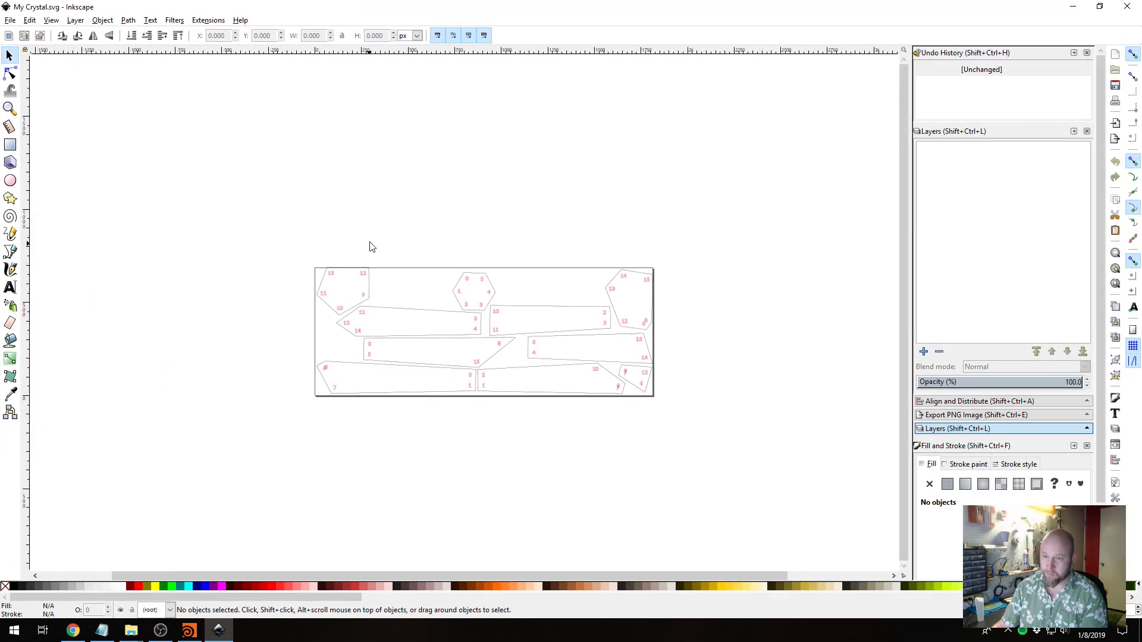
pyautogui.click(1126, 8)
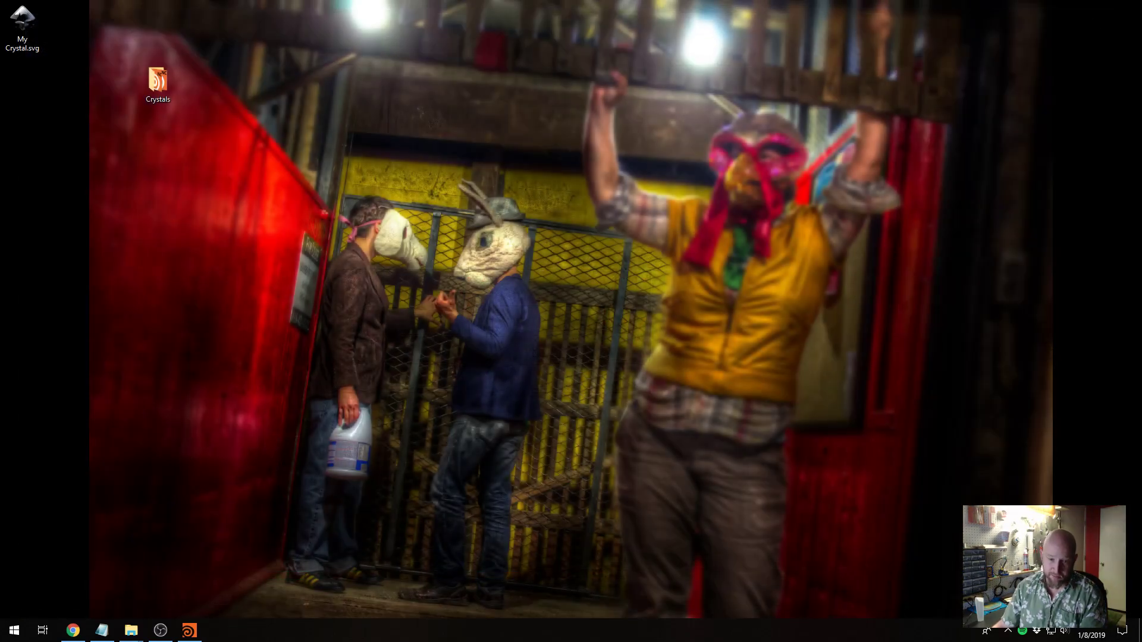
pyautogui.click(190, 631)
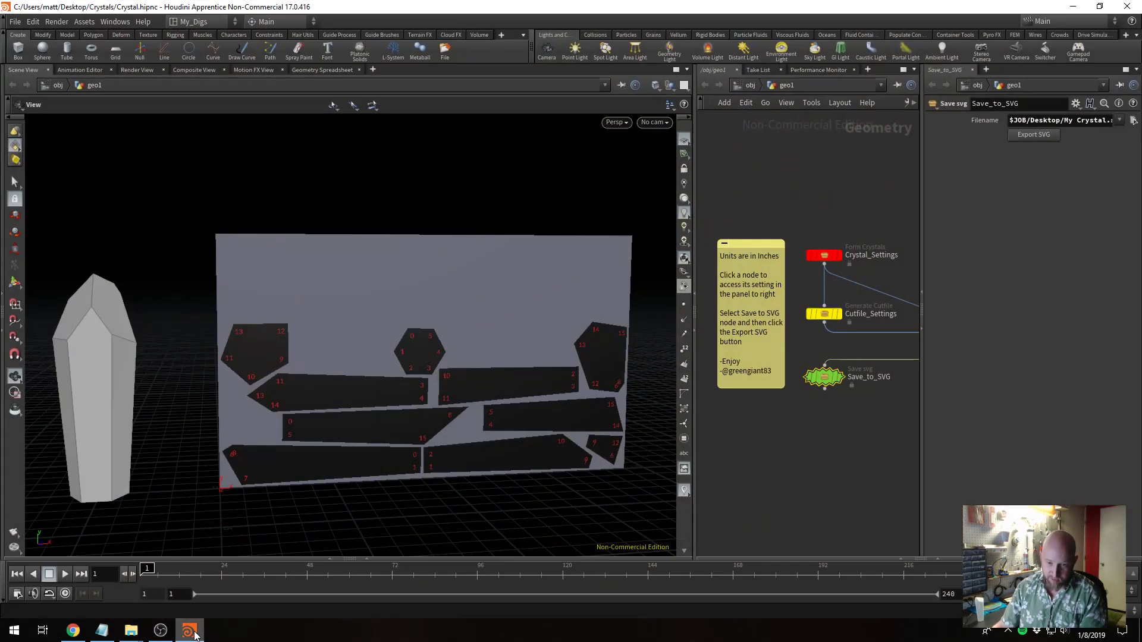
# Step: Set the number of plates to 2 on the Cutfile_Settings node and frame both plates in the viewport
pyautogui.scroll(1, 416, 366)
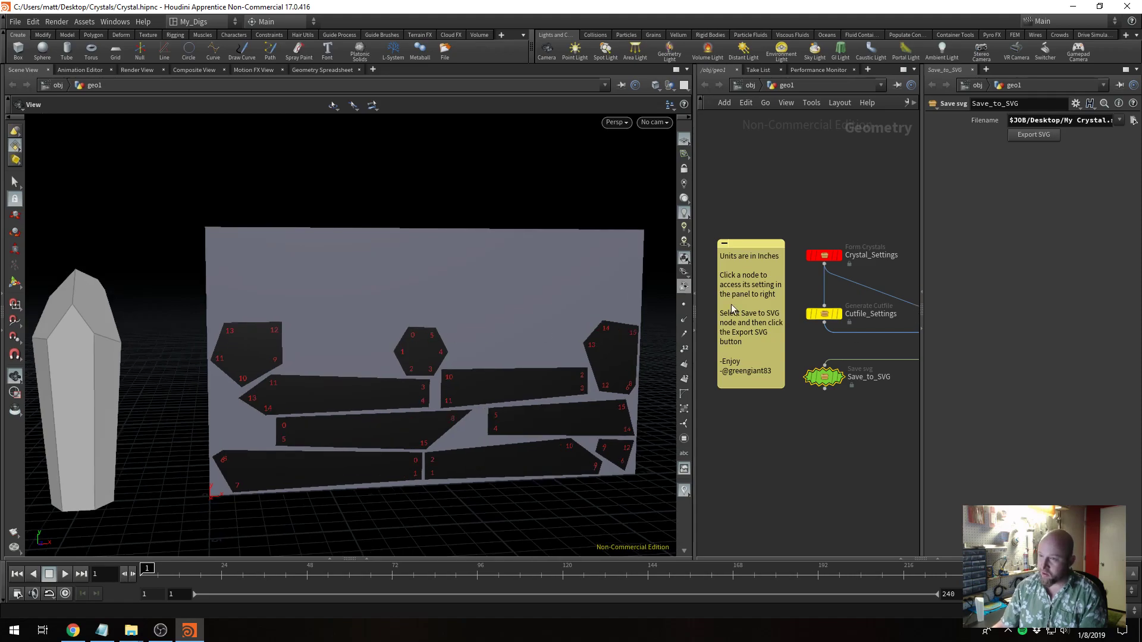
pyautogui.scroll(-1, 836, 346)
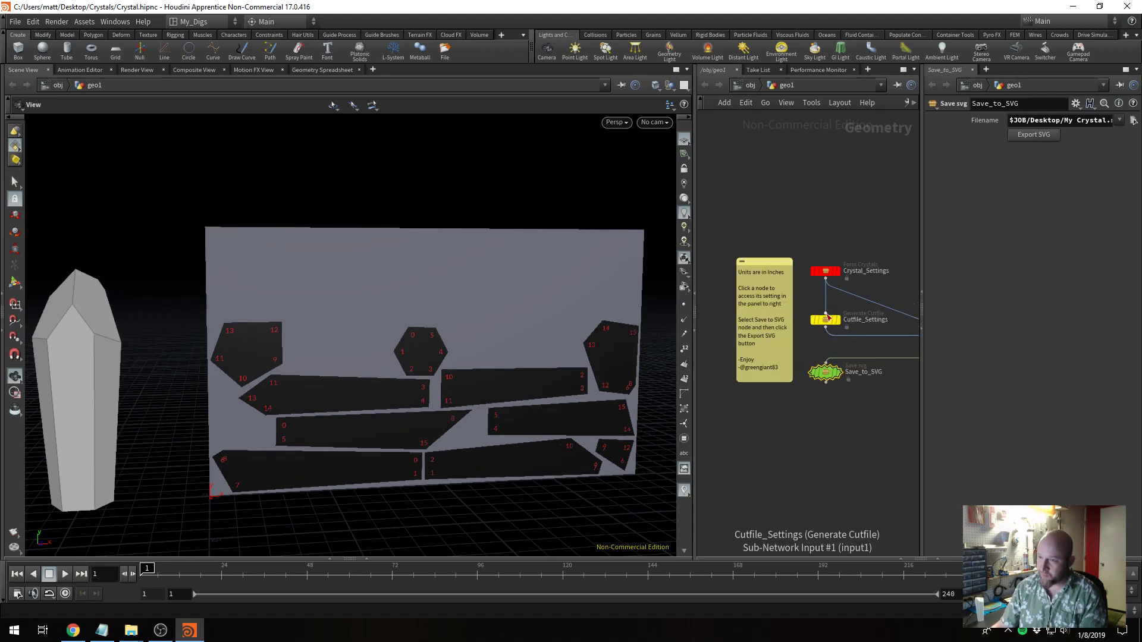
pyautogui.click(828, 320)
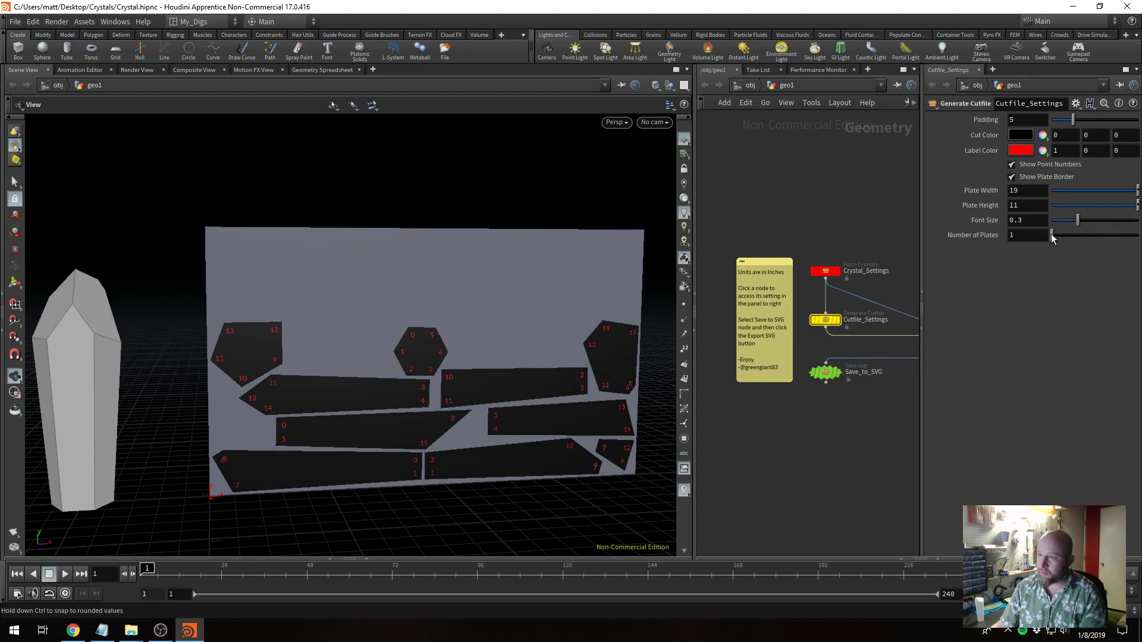
pyautogui.moveTo(1063, 235); pyautogui.dragTo(1075, 235)
pyautogui.scroll(-4, 455, 232)
pyautogui.moveTo(446, 238); pyautogui.dragTo(450, 315, button='middle')
pyautogui.moveTo(838, 271)
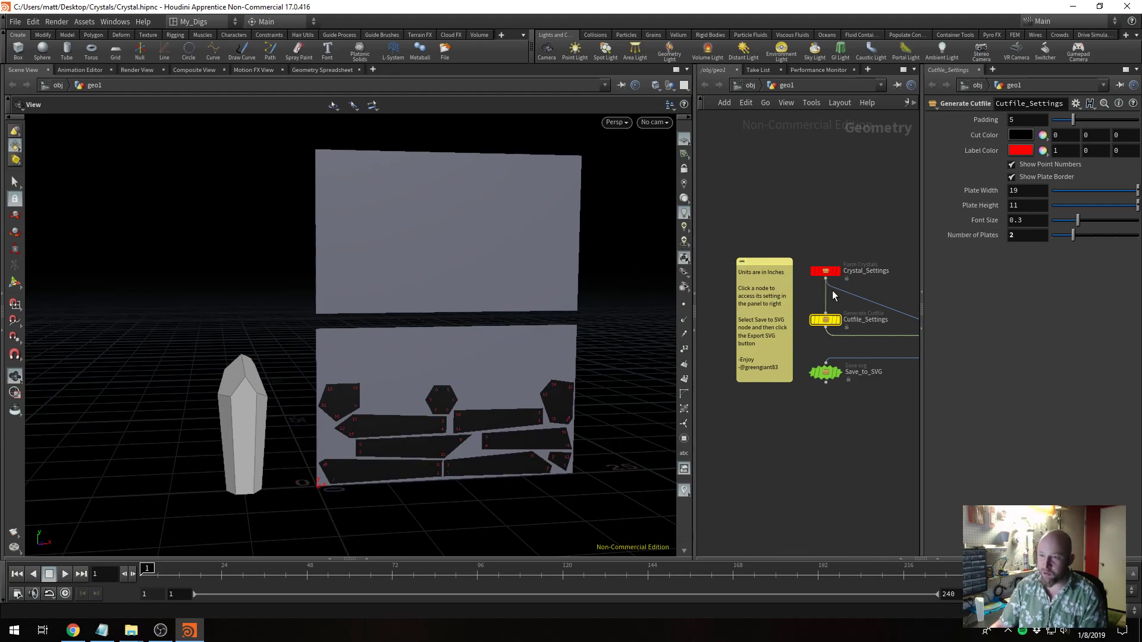
# Step: Return the number of plates on the Cutfile_Settings node to 1
pyautogui.click(824, 275)
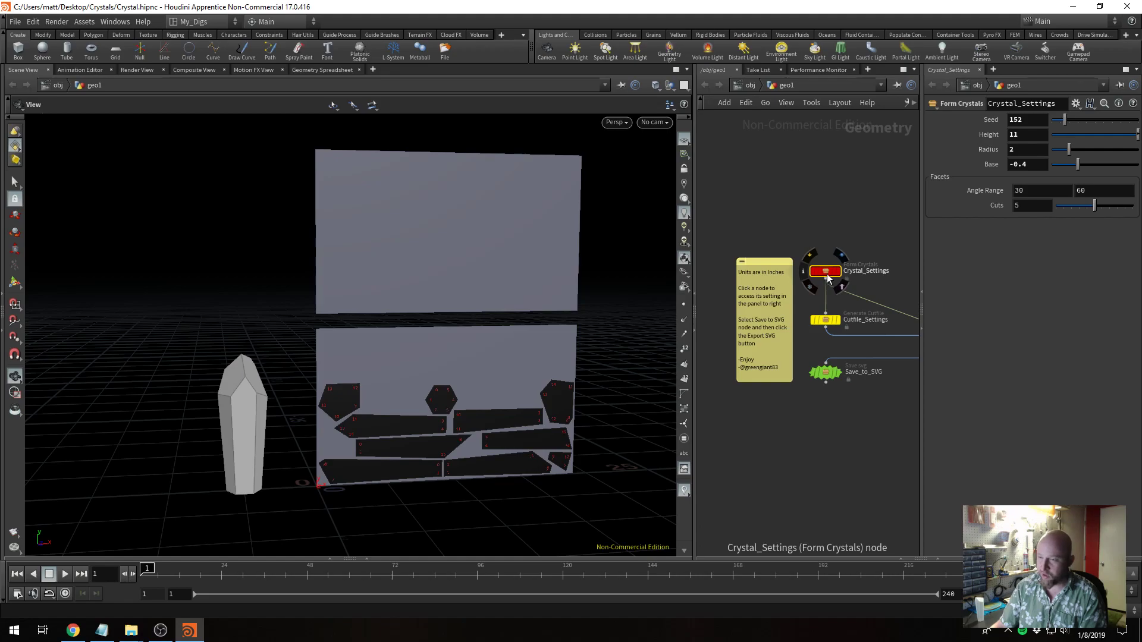
pyautogui.click(825, 318)
pyautogui.moveTo(1066, 235); pyautogui.dragTo(708, 290)
# Step: Increase the crystal's height to 15.3 and its radius to 2.3 on the Crystal_Settings node
pyautogui.click(828, 274)
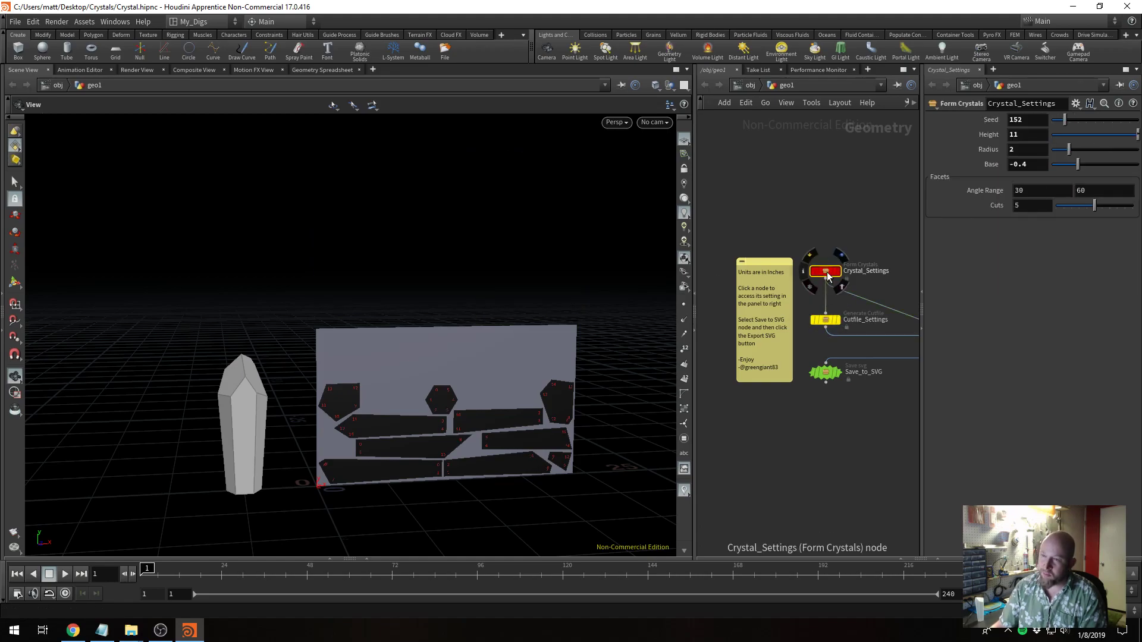
pyautogui.moveTo(1023, 133); pyautogui.dragTo(1137, 129, button='middle')
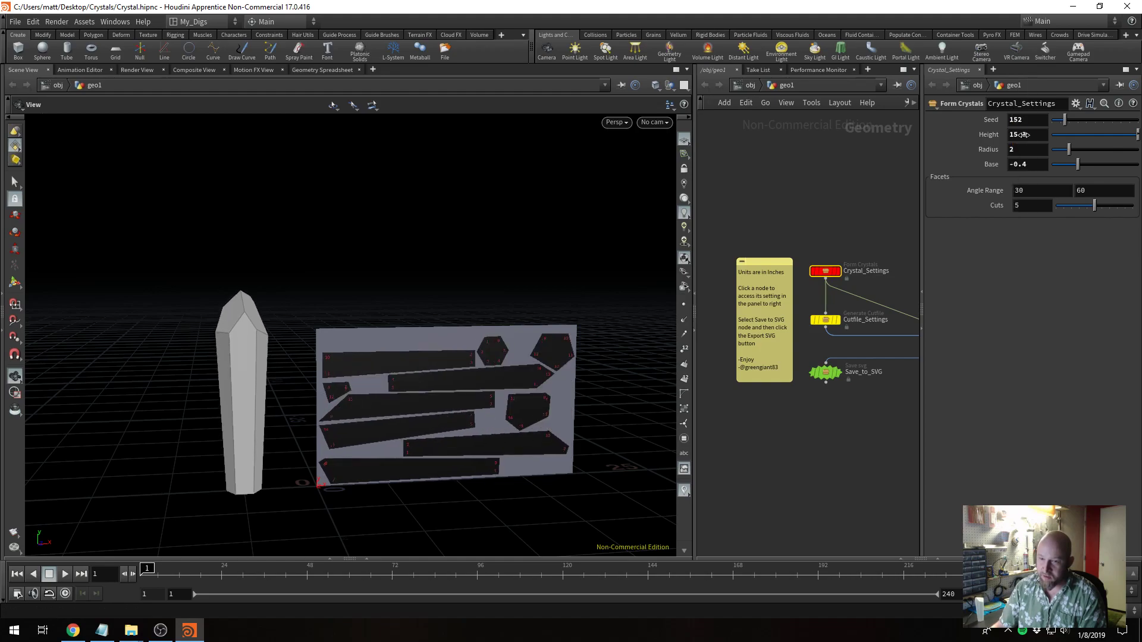
pyautogui.moveTo(993, 150); pyautogui.dragTo(1018, 149, button='middle')
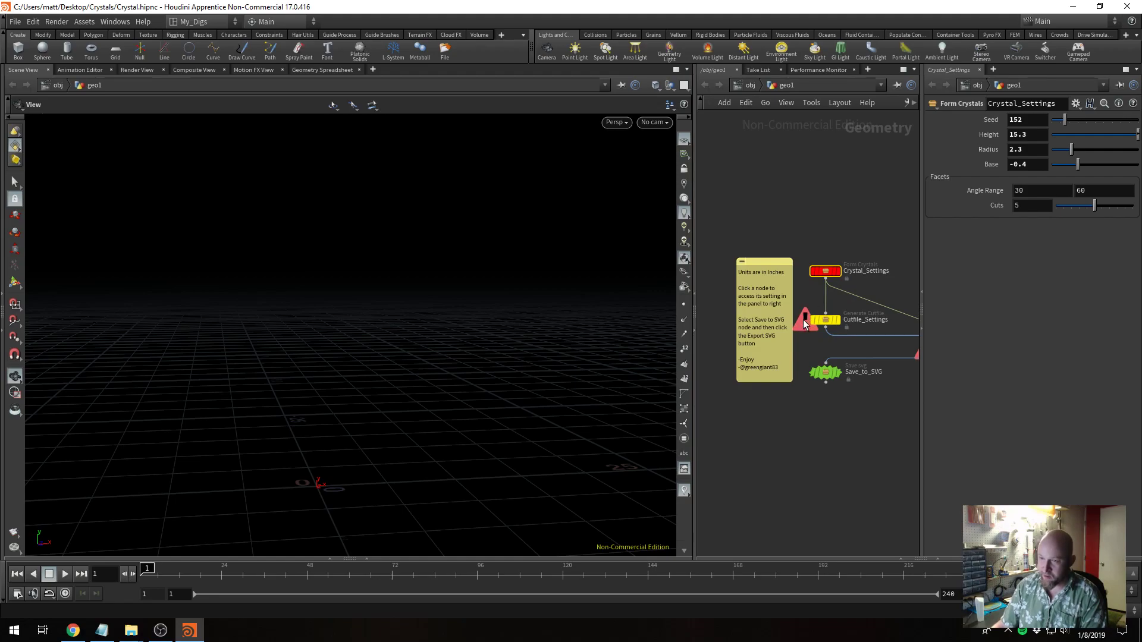
# Step: Set the number of plates to 2 on the Cutfile_Settings node to fit the enlarged crystal's pieces
pyautogui.click(823, 323)
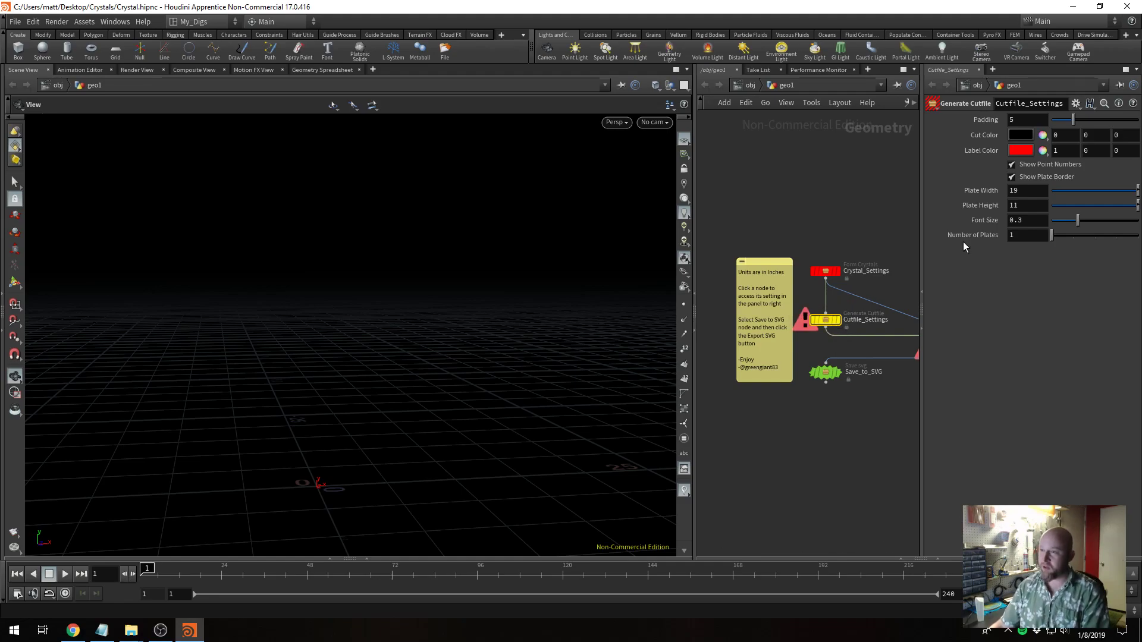
pyautogui.moveTo(1054, 233); pyautogui.dragTo(1066, 233)
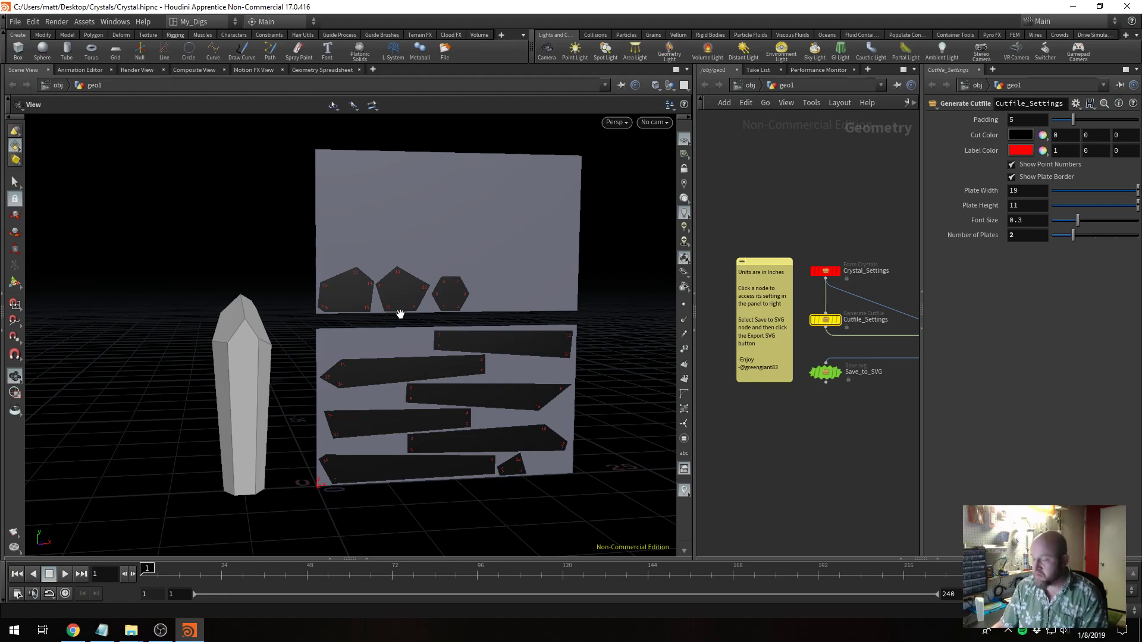
# Step: Export the two-plate layout as SVG from the Save_to_SVG node and dismiss the export log
pyautogui.click(827, 373)
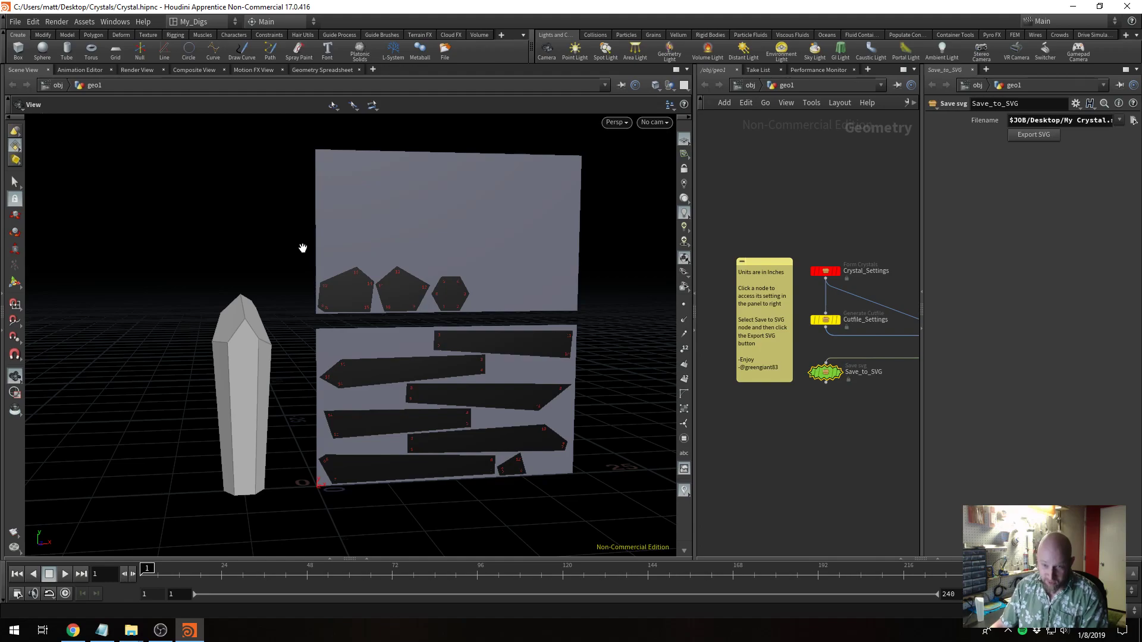
pyautogui.click(1034, 134)
pyautogui.click(637, 312)
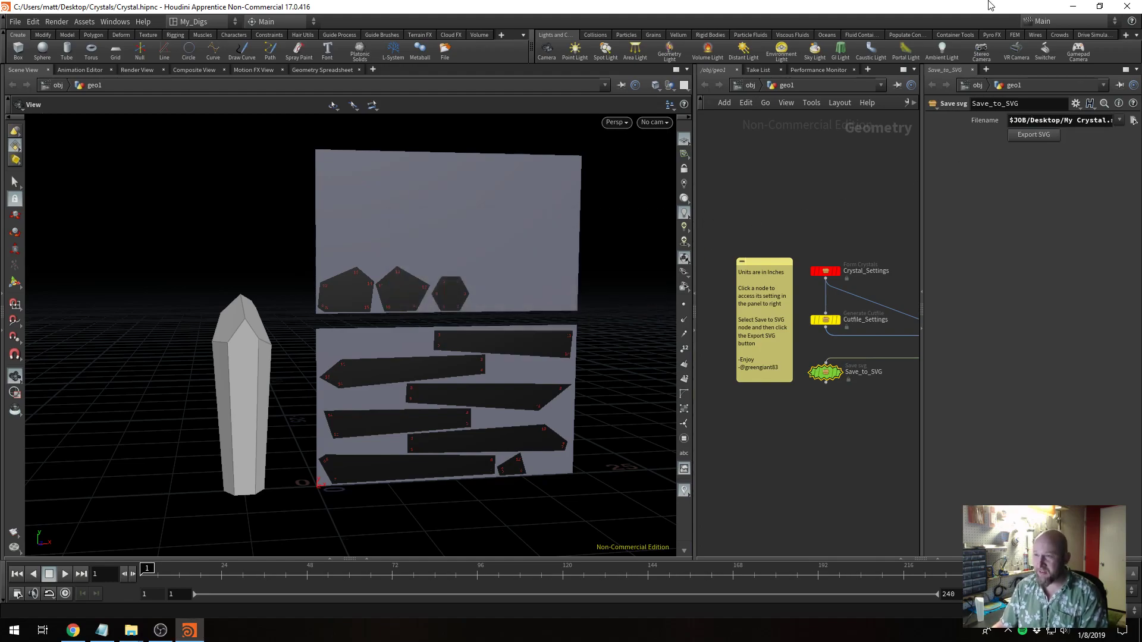
# Step: Minimize Houdini and open My Crystal.svg from the desktop in a maximized Inkscape window
pyautogui.click(1073, 7)
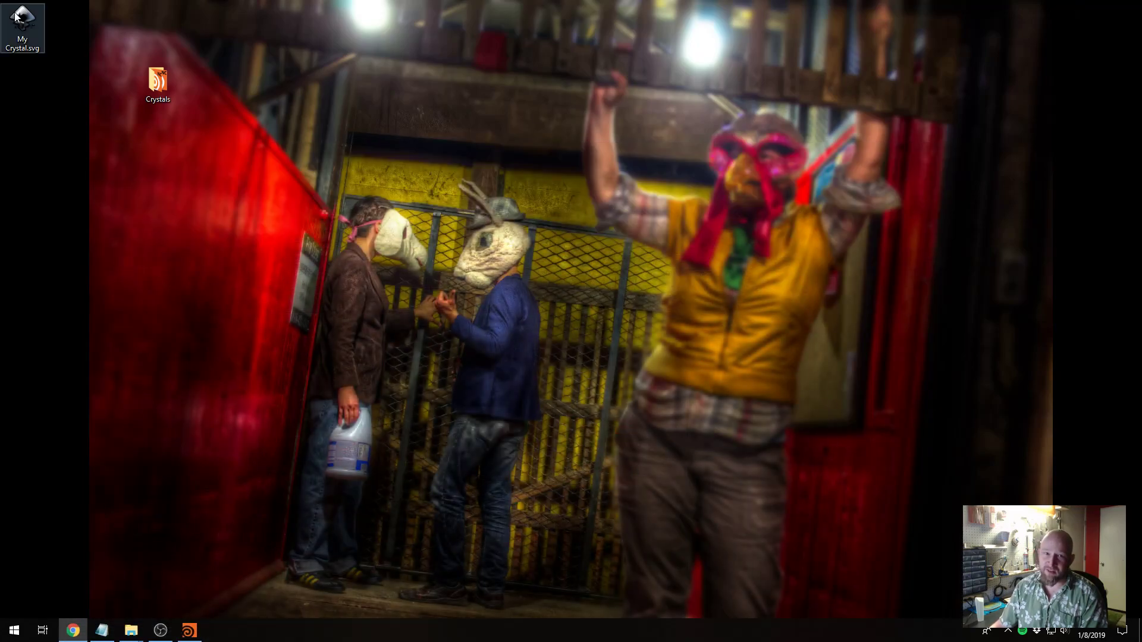
pyautogui.click(20, 21)
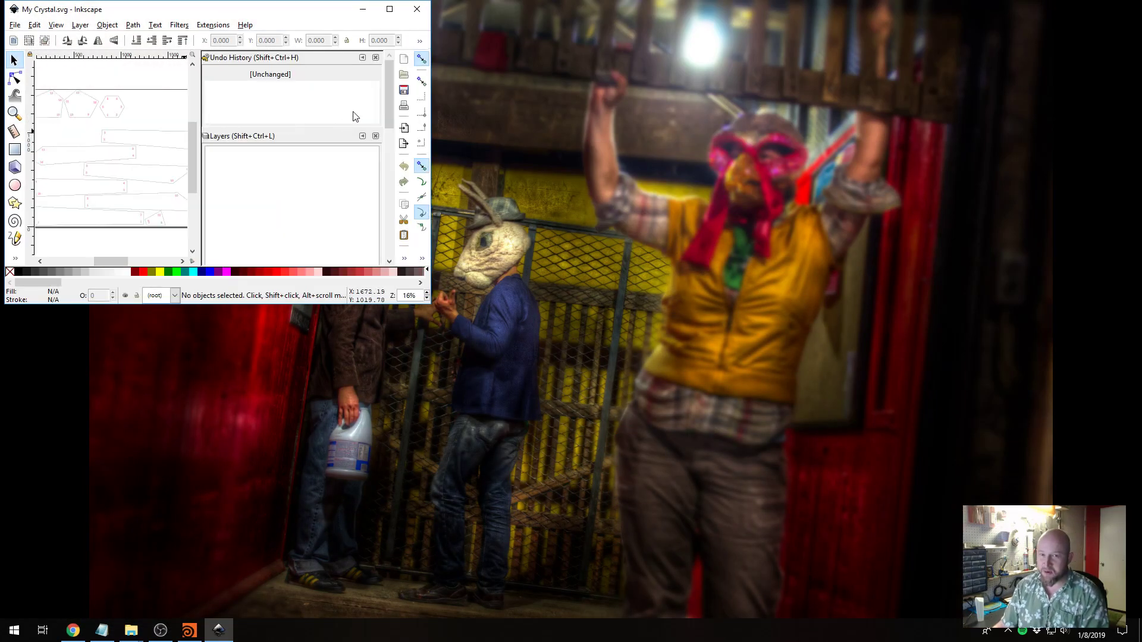
pyautogui.click(389, 8)
pyautogui.keyDown('ctrl'); pyautogui.scroll(3, 475, 303); pyautogui.keyUp('ctrl')
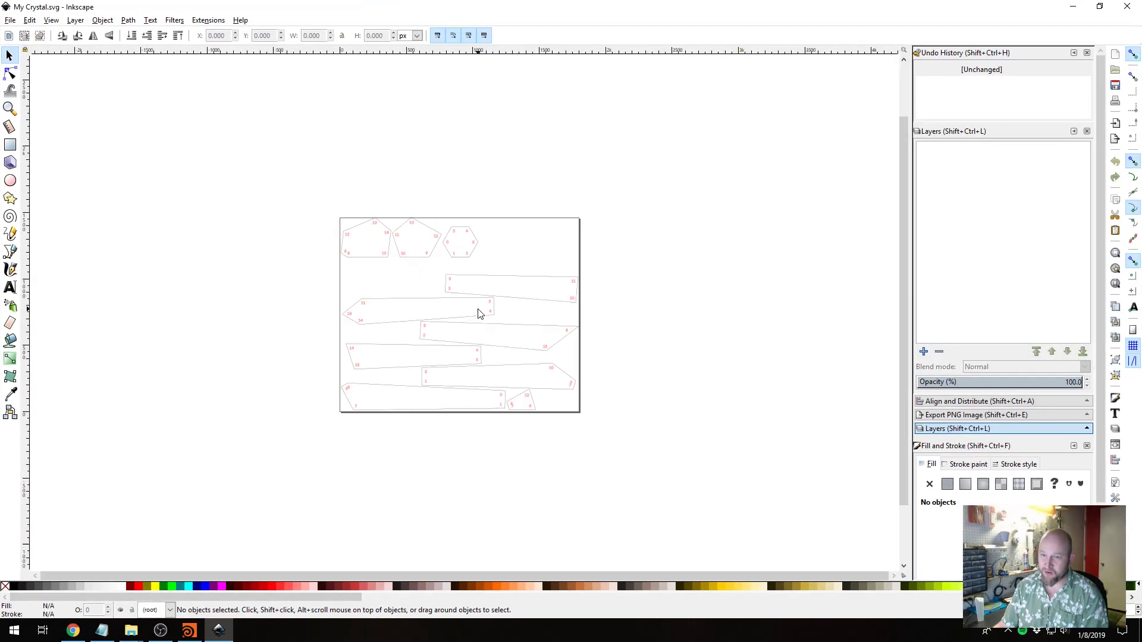
# Step: Select all pieces of the lower plate, clear the selection and select the three pieces of the upper plate
pyautogui.moveTo(182, 526); pyautogui.dragTo(719, 233)
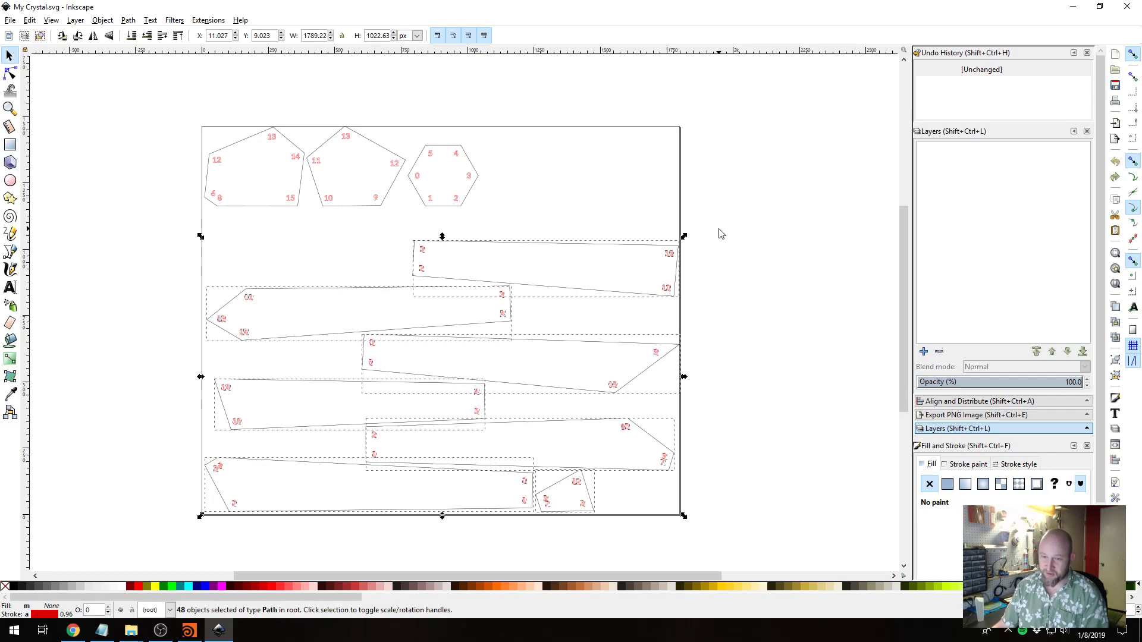
pyautogui.click(145, 224)
pyautogui.moveTo(181, 237); pyautogui.dragTo(557, 97)
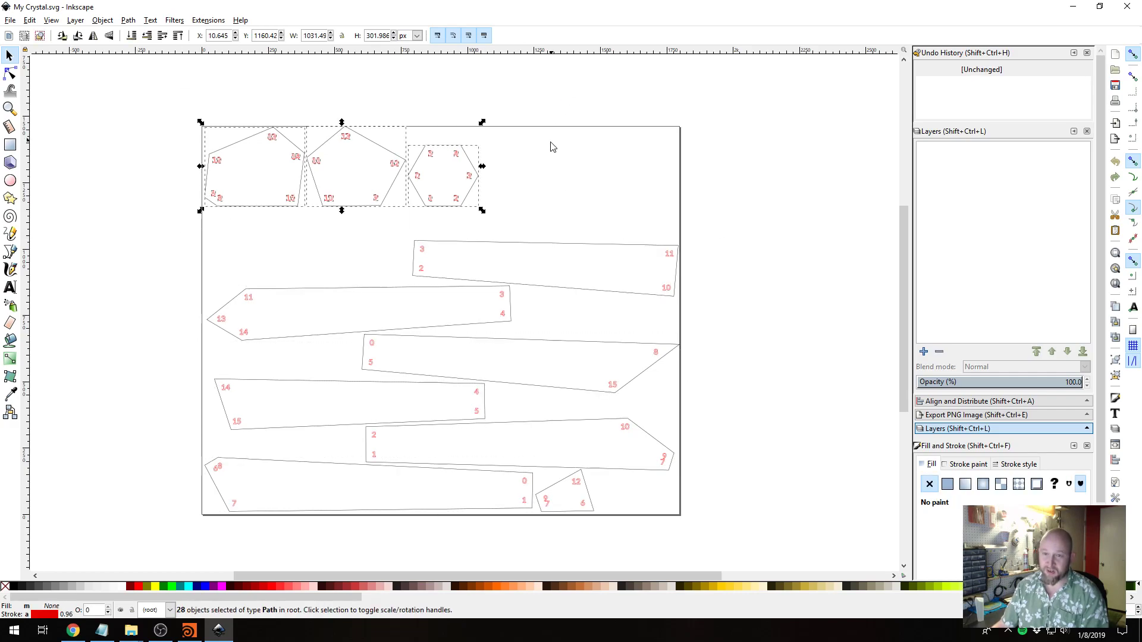
pyautogui.click(441, 236)
pyautogui.moveTo(510, 228); pyautogui.dragTo(175, 111)
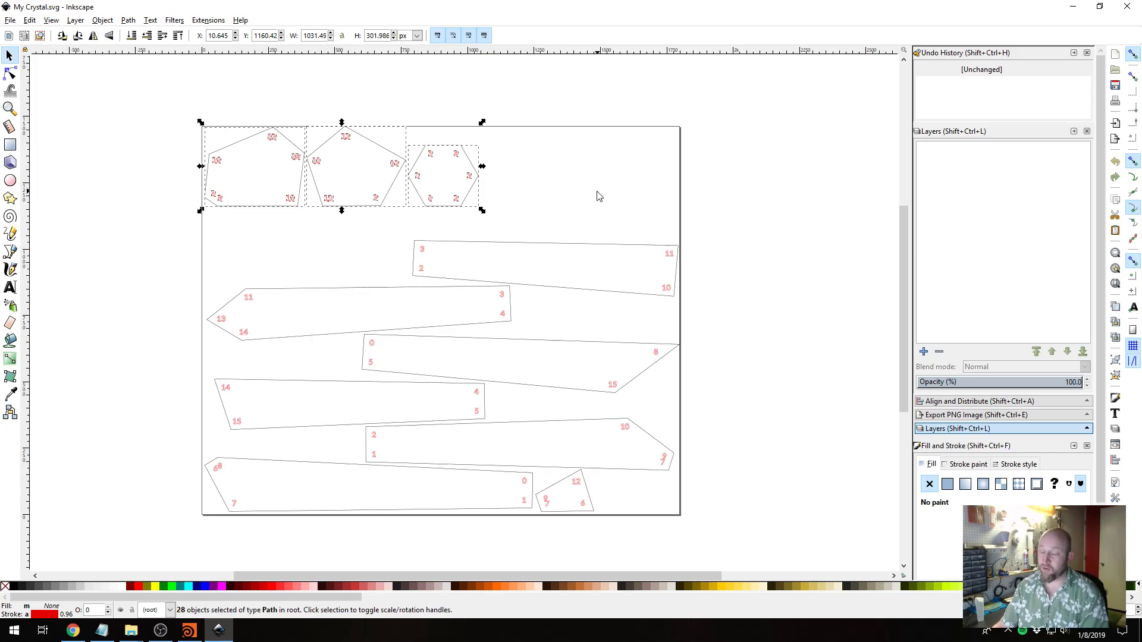
# Step: Close My Crystal.svg in Inkscape and switch back to Houdini
pyautogui.click(1126, 6)
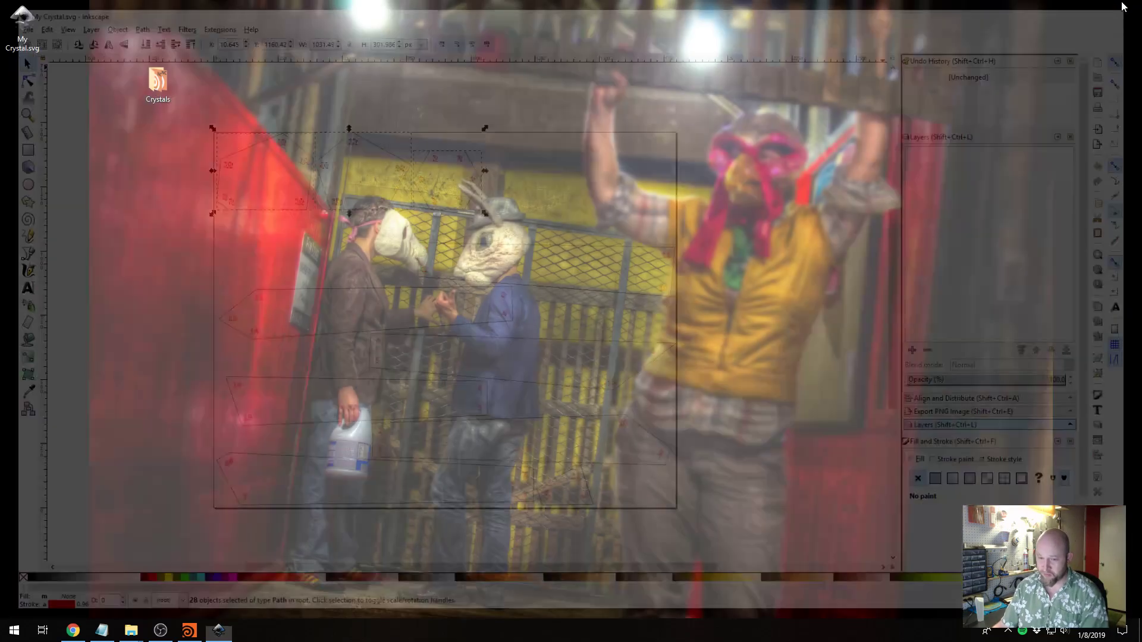
pyautogui.click(189, 630)
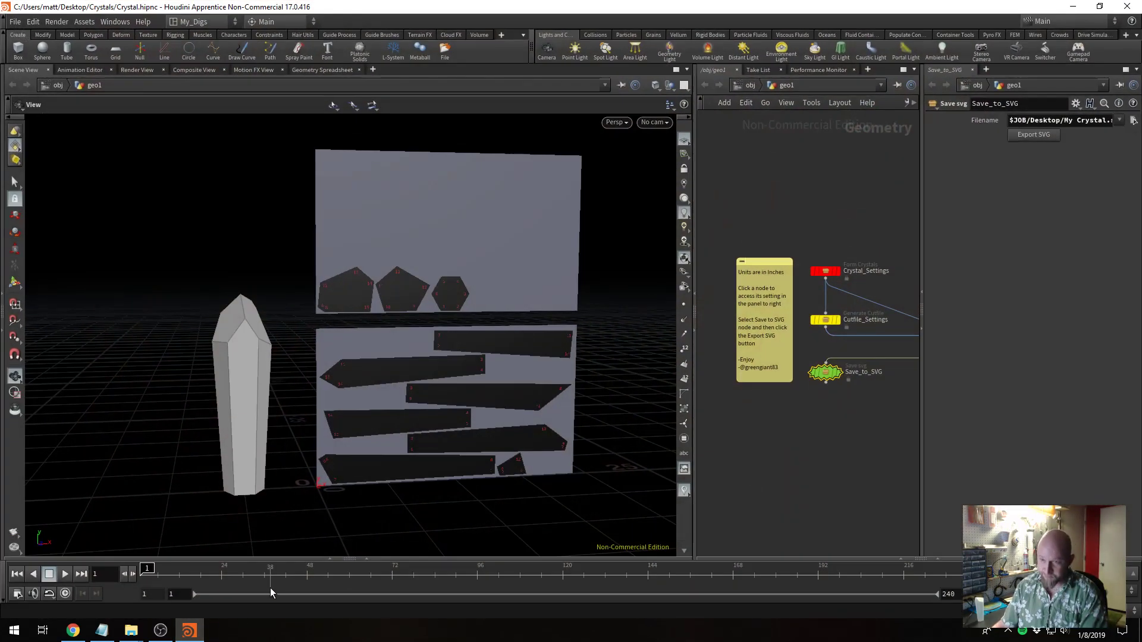
pyautogui.click(162, 631)
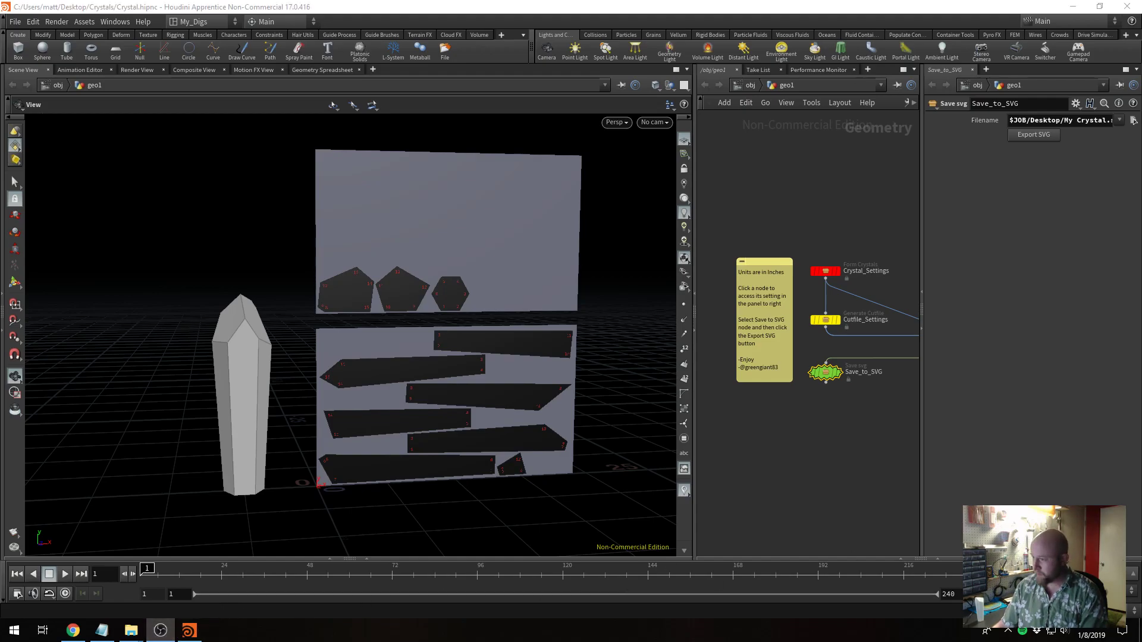